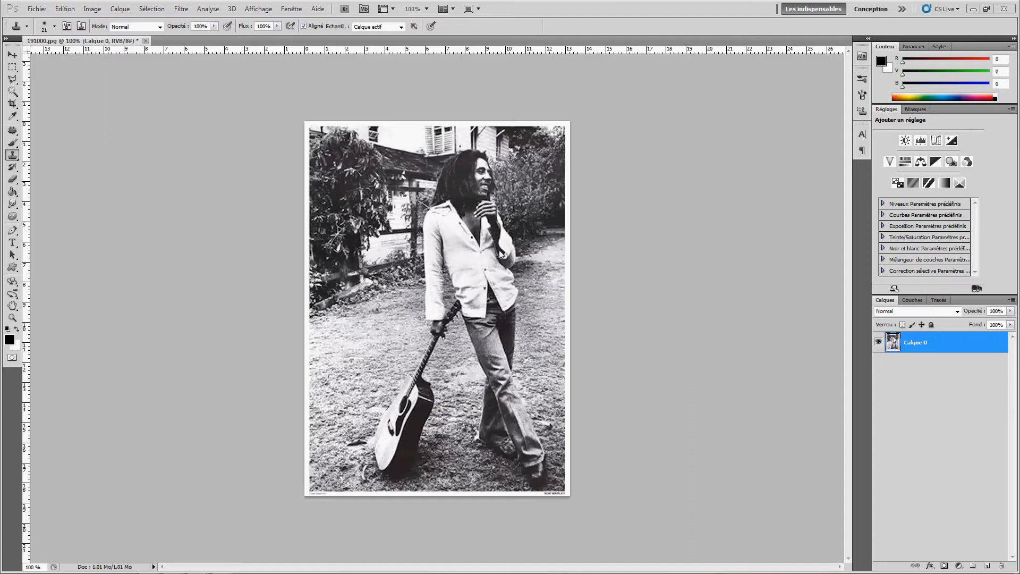
# Start tracing the sleeve cuff with the Pen tool, placing anchor points around its outer lower corner above the hand.
pyautogui.hotkey('ctrl', '+')
pyautogui.hotkey('ctrl', '+')
pyautogui.hotkey('ctrl', '+')
pyautogui.hotkey('ctrl', '+')
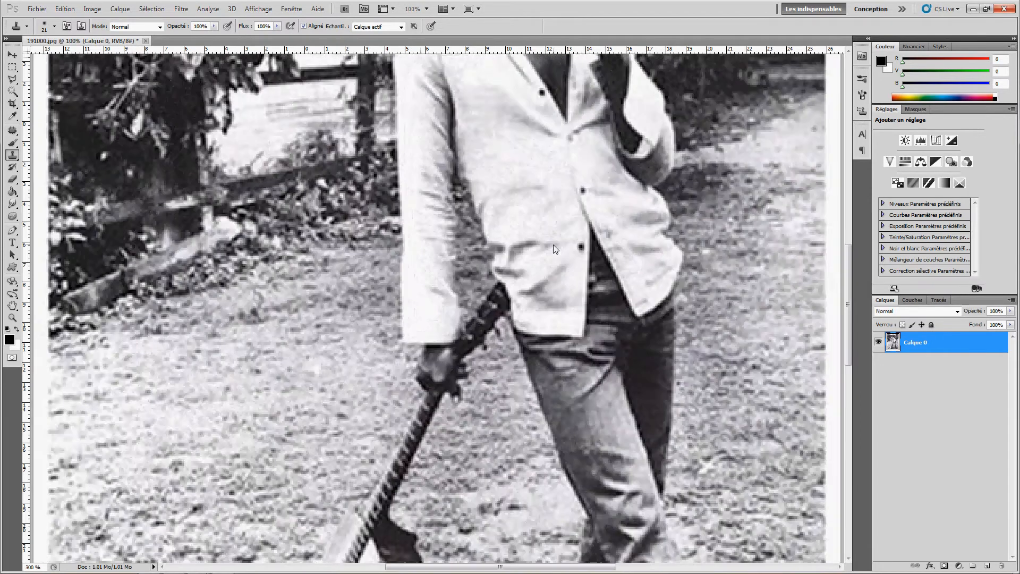
pyautogui.hotkey('ctrl', '+')
pyautogui.hotkey('ctrl', '+')
pyautogui.hotkey('ctrl', '+')
pyautogui.hotkey('ctrl', '+')
pyautogui.hotkey('ctrl', '+')
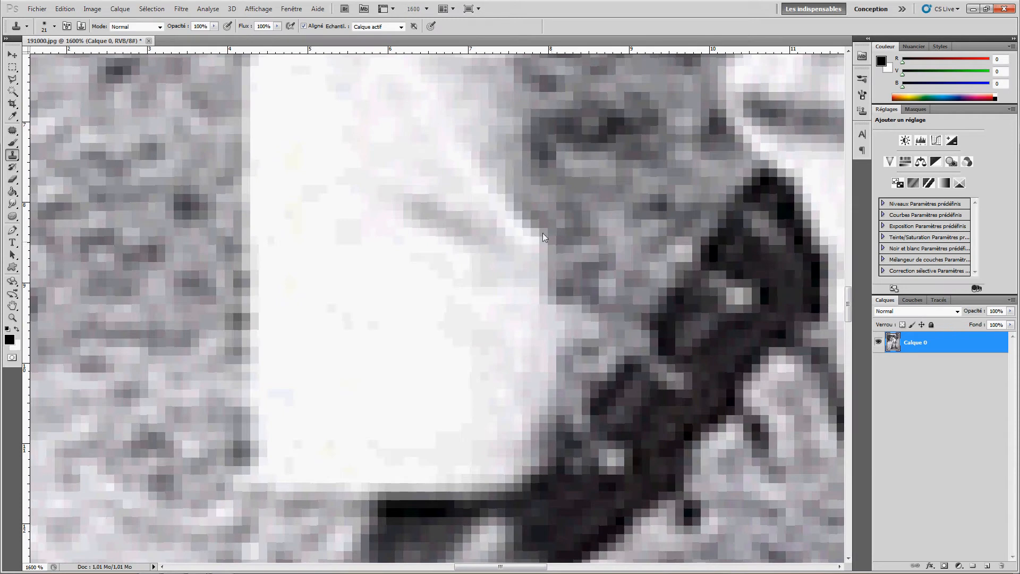
pyautogui.moveTo(460, 275); pyautogui.dragTo(551, 143)
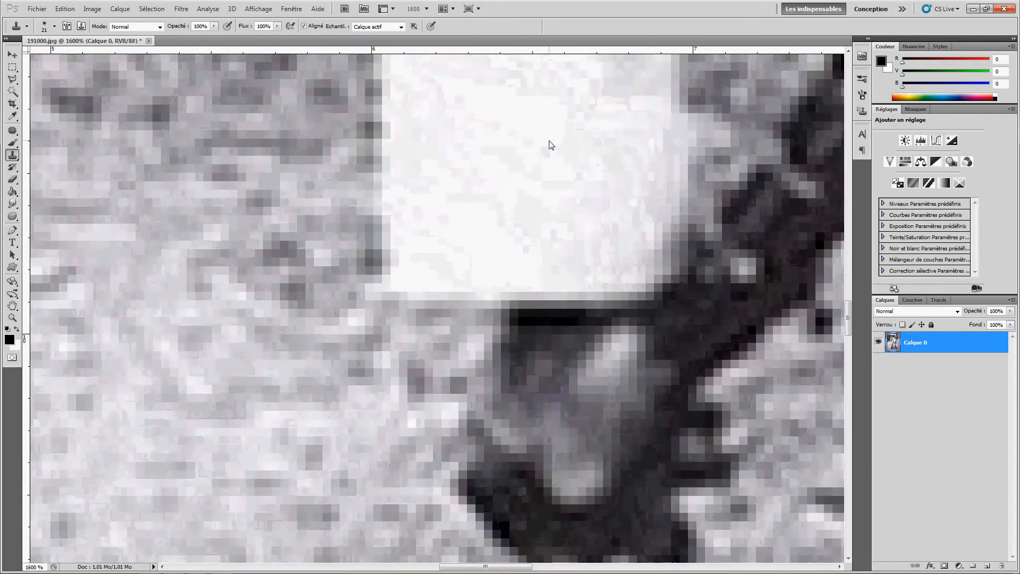
pyautogui.click(11, 231)
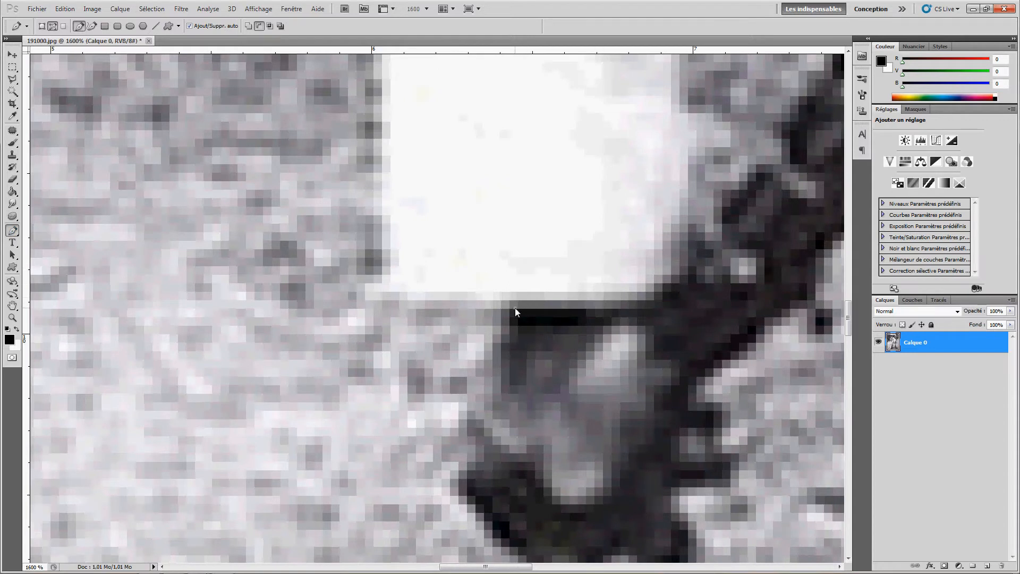
pyautogui.moveTo(392, 292); pyautogui.dragTo(391, 284)
pyautogui.moveTo(390, 211); pyautogui.dragTo(462, 344)
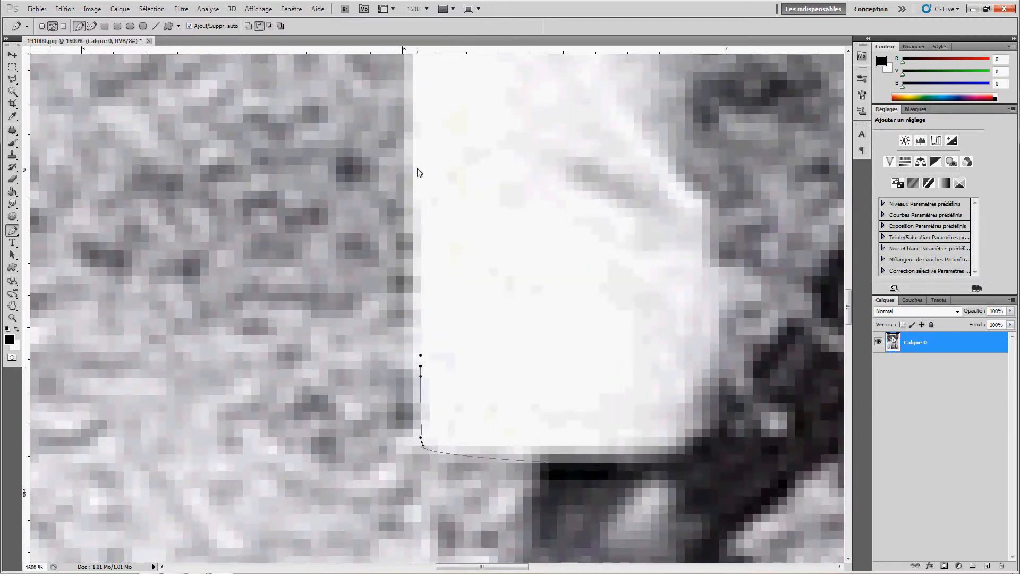
# Continue the Pen path up the outer edge of the white sleeve with slightly curved anchor points.
pyautogui.moveTo(419, 153); pyautogui.dragTo(453, 410)
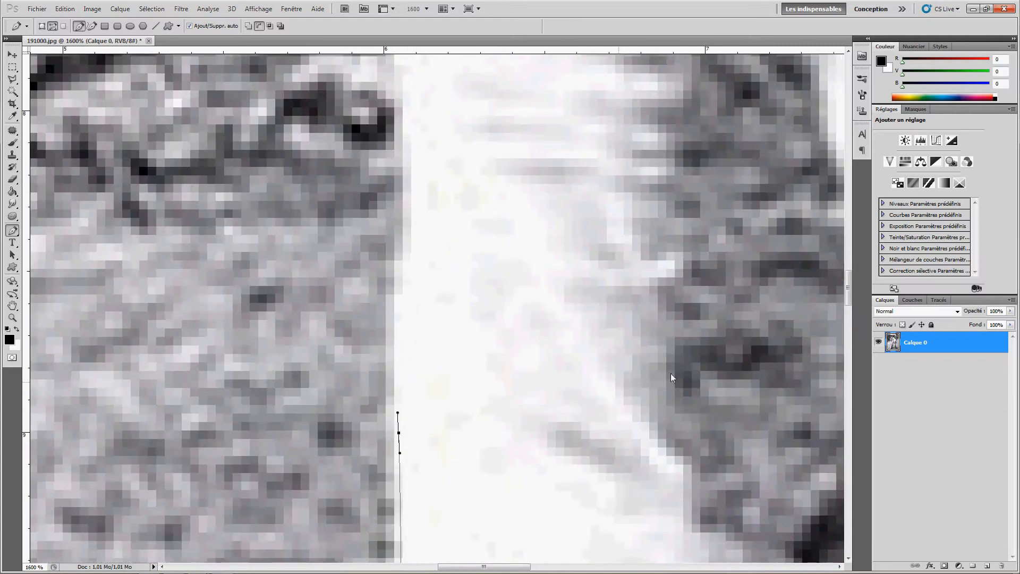
pyautogui.moveTo(401, 283); pyautogui.dragTo(405, 256)
pyautogui.moveTo(463, 233); pyautogui.dragTo(503, 380)
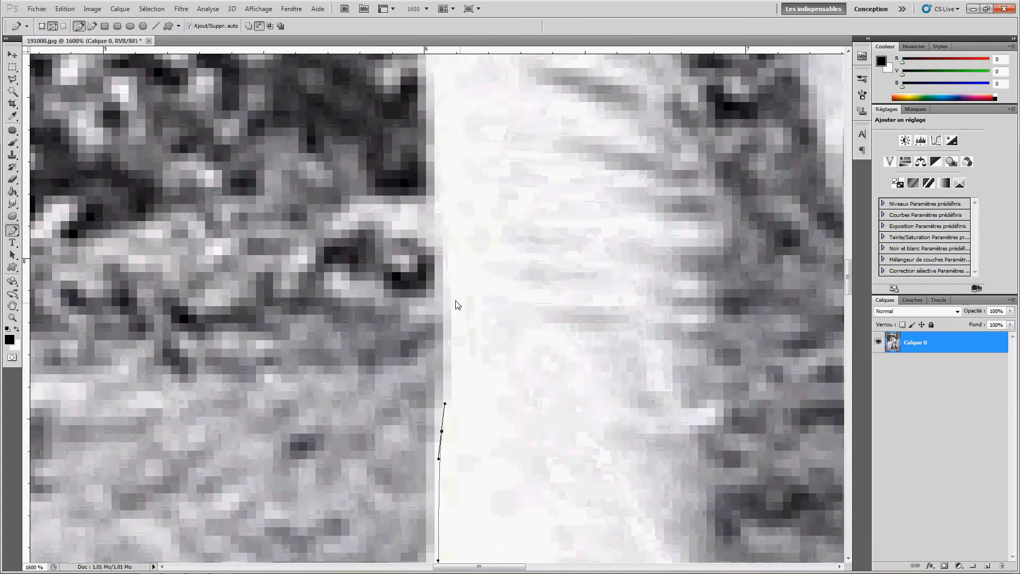
pyautogui.moveTo(447, 288); pyautogui.dragTo(445, 259)
pyautogui.moveTo(537, 246); pyautogui.dragTo(551, 441)
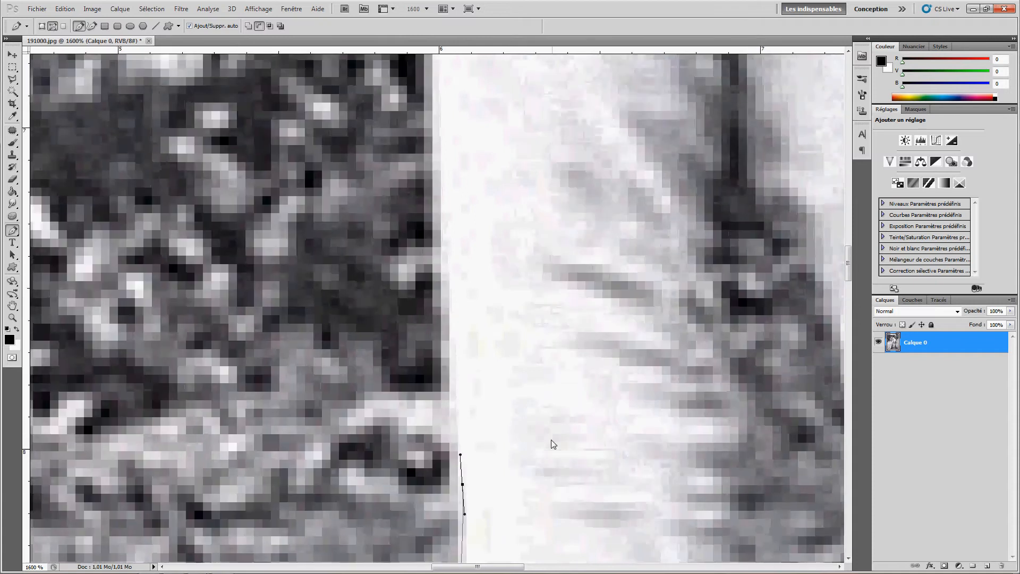
pyautogui.moveTo(444, 315); pyautogui.dragTo(443, 303)
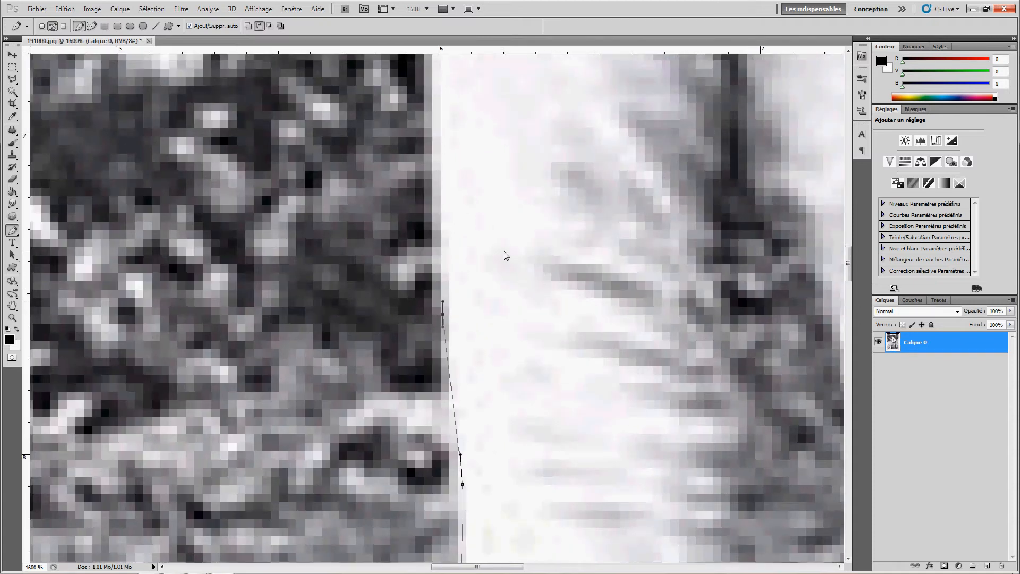
pyautogui.moveTo(505, 253); pyautogui.dragTo(556, 396)
pyautogui.moveTo(492, 268); pyautogui.dragTo(493, 255)
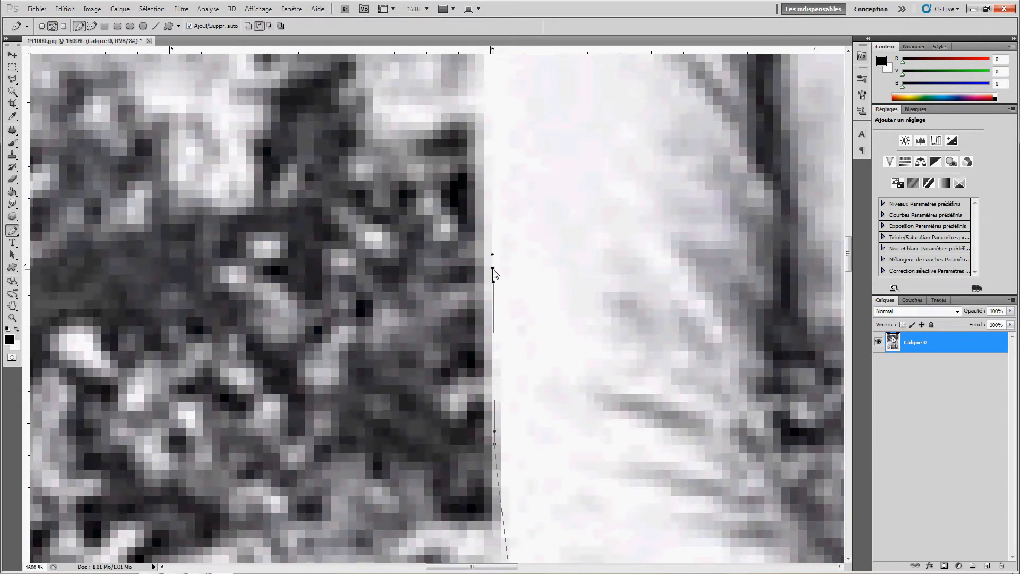
# Shift the last anchor point outward onto the sleeve's edge and adjust its direction handles to follow the contour.
pyautogui.moveTo(493, 269); pyautogui.dragTo(485, 269)
pyautogui.moveTo(485, 254); pyautogui.dragTo(498, 228)
pyautogui.moveTo(480, 280); pyautogui.dragTo(489, 360)
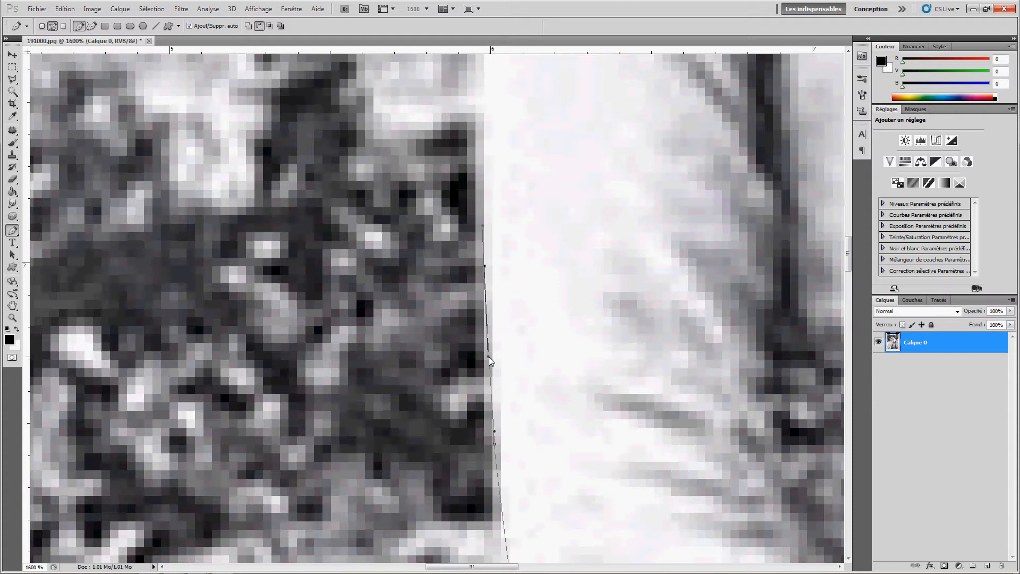
pyautogui.moveTo(576, 293); pyautogui.dragTo(521, 412)
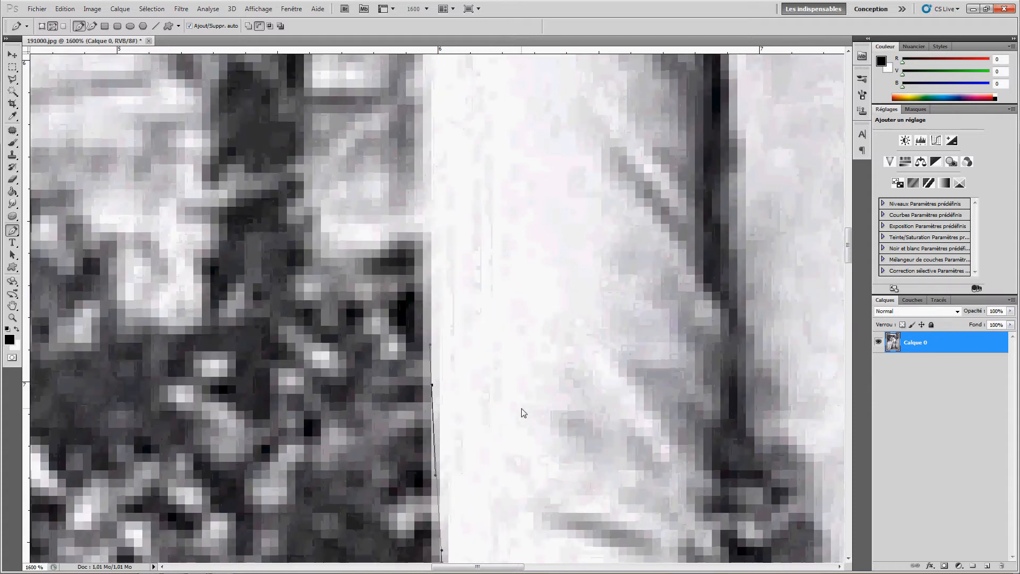
# Convert the path around the man and guitar into a new anti-aliased selection with a 0-pixel feather radius.
pyautogui.hotkey('ctrl', '-')
pyautogui.hotkey('ctrl', '-')
pyautogui.hotkey('ctrl', '-')
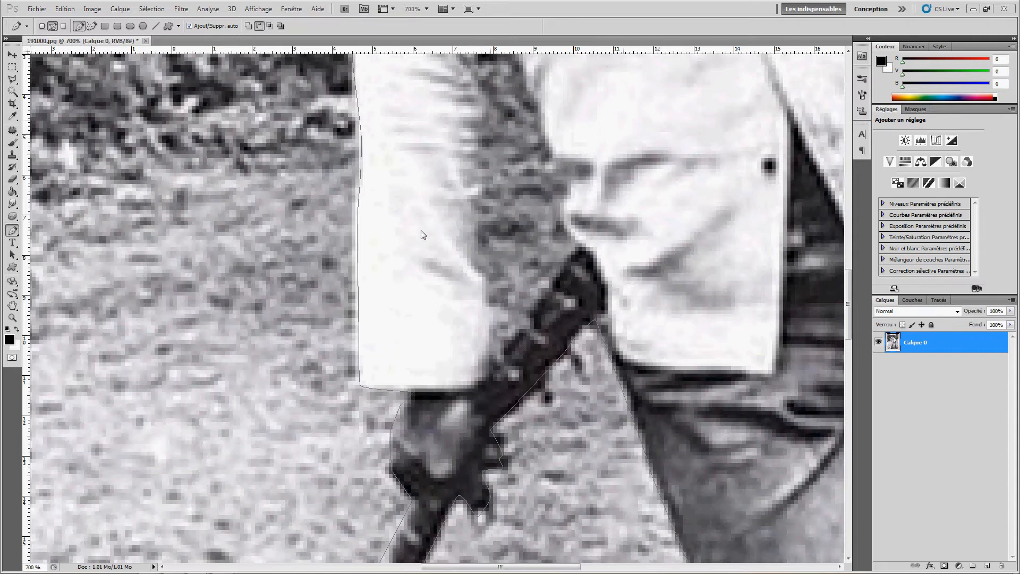
pyautogui.click(362, 239)
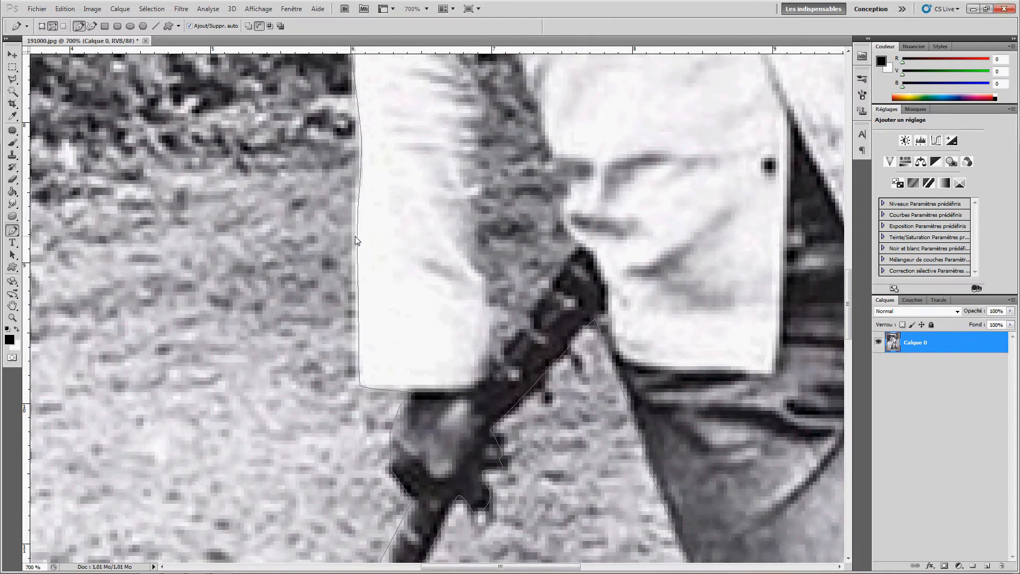
pyautogui.click(357, 237)
pyautogui.rightClick(373, 241)
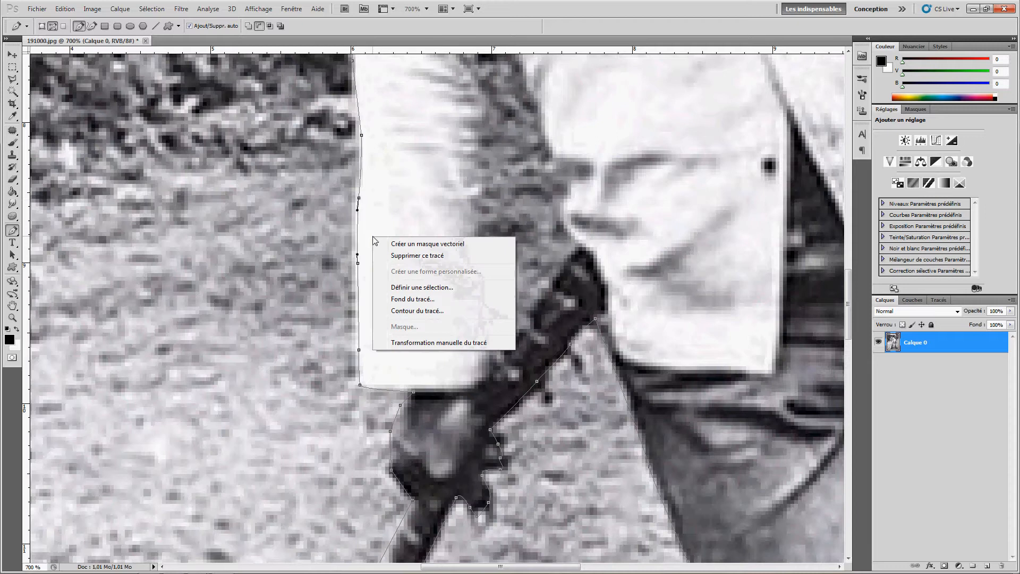
pyautogui.click(423, 289)
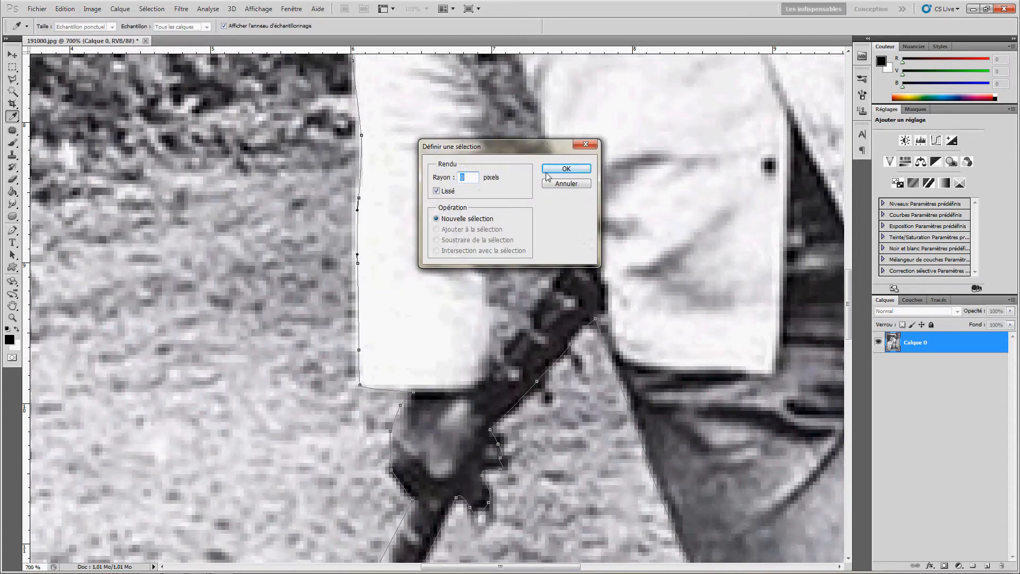
pyautogui.press('Return')
# Delete the selected background around the man and guitar.
pyautogui.hotkey('ctrl', '-')
pyautogui.hotkey('ctrl', '-')
pyautogui.hotkey('ctrl', '-')
pyautogui.hotkey('ctrl', '-')
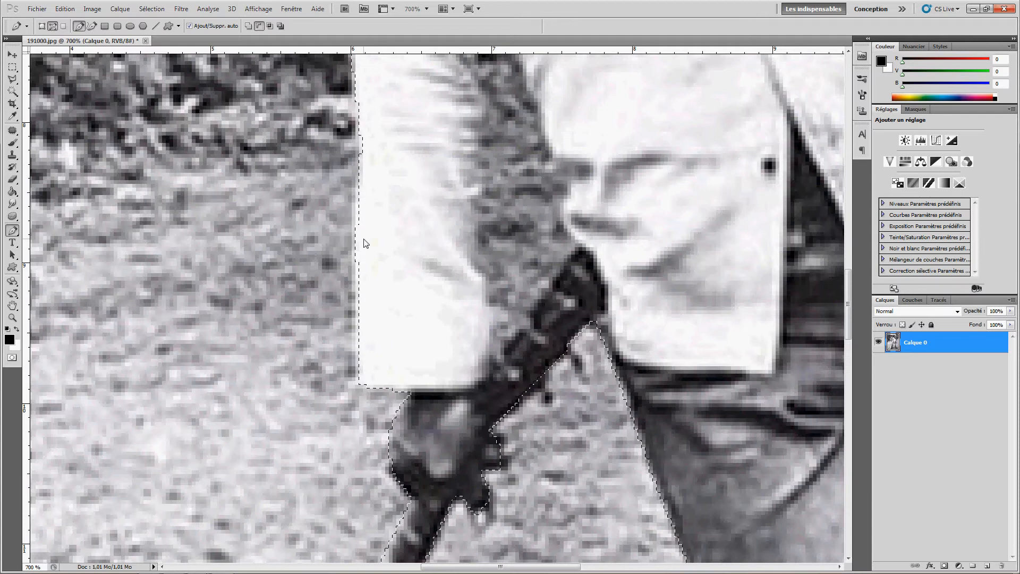
pyautogui.hotkey('ctrl', '-')
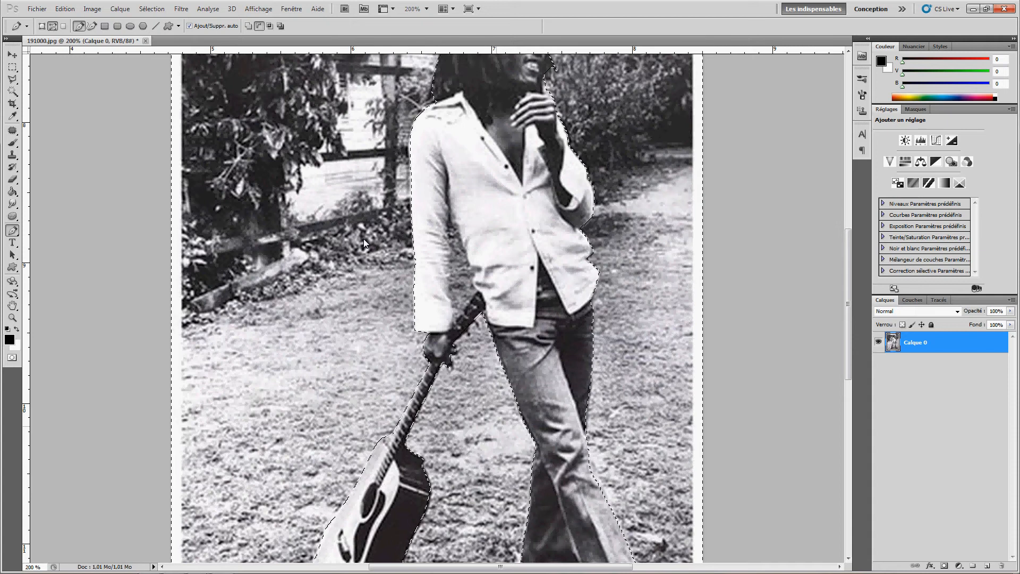
pyautogui.press('Delete')
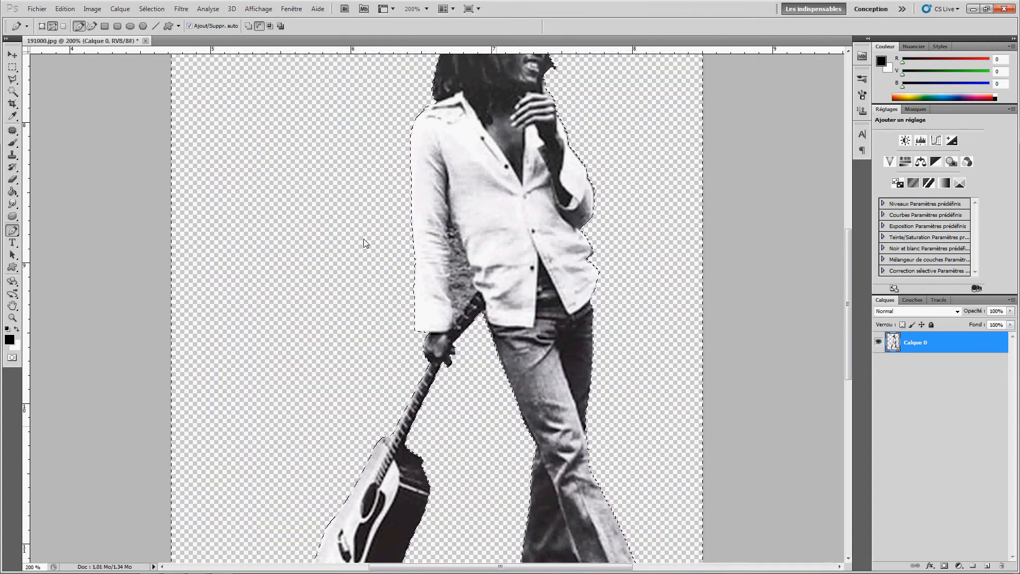
# Clear the selection and trace a Pen path around the leftover background between the sleeve and the torso.
pyautogui.moveTo(415, 256); pyautogui.dragTo(295, 381)
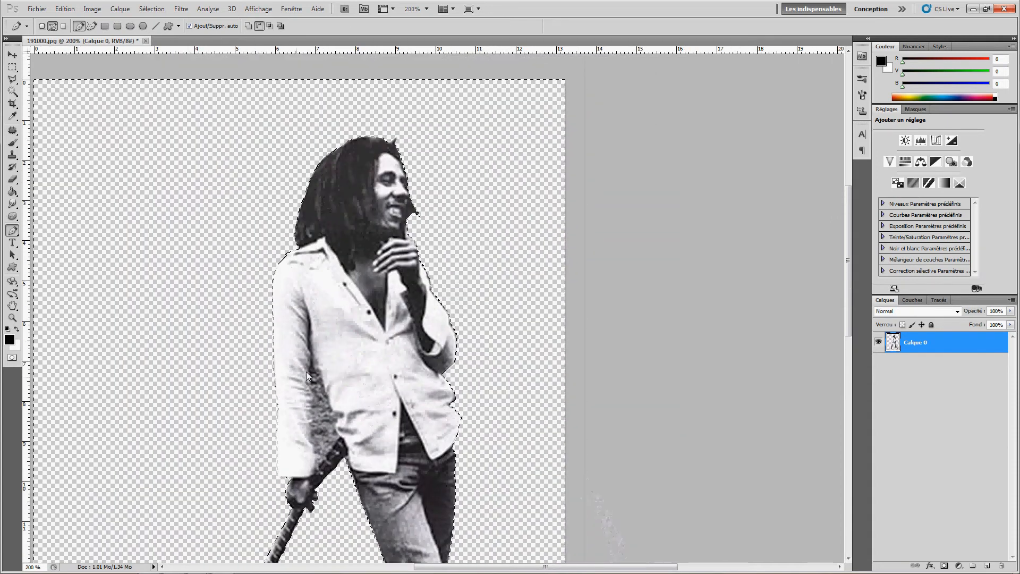
pyautogui.scroll(5, 438, 337)
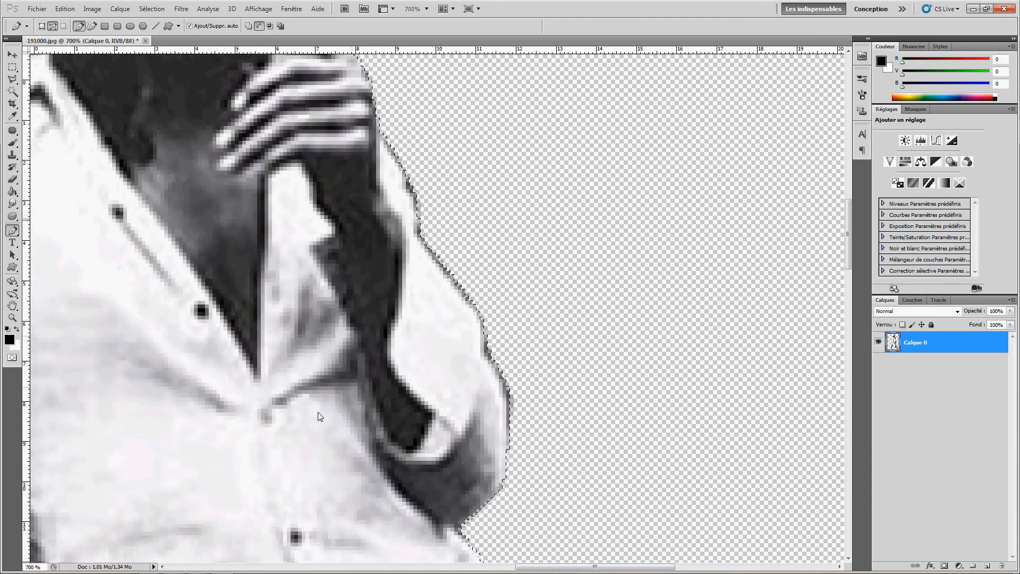
pyautogui.scroll(5, 444, 327)
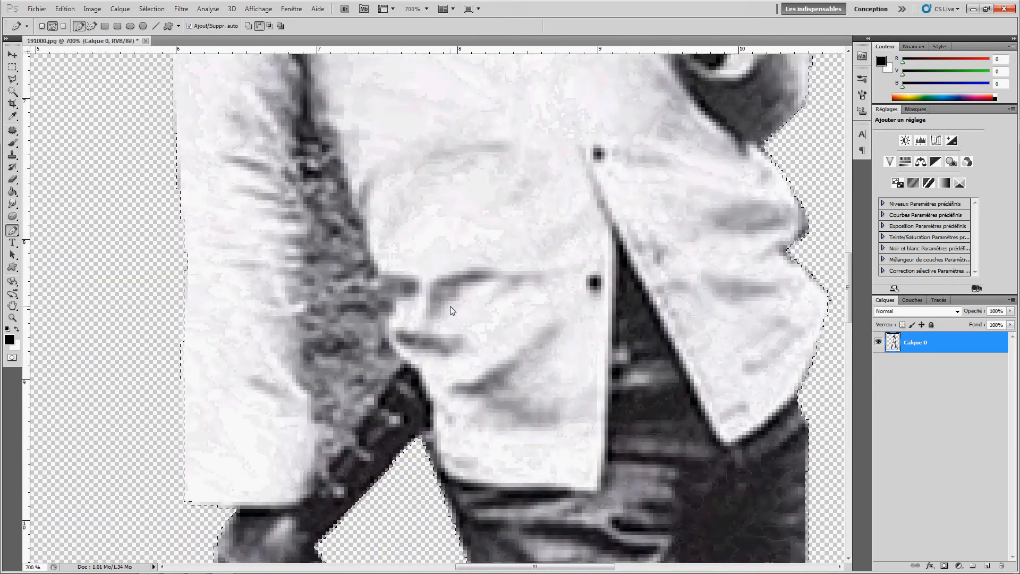
pyautogui.hotkey('ctrl', 'd')
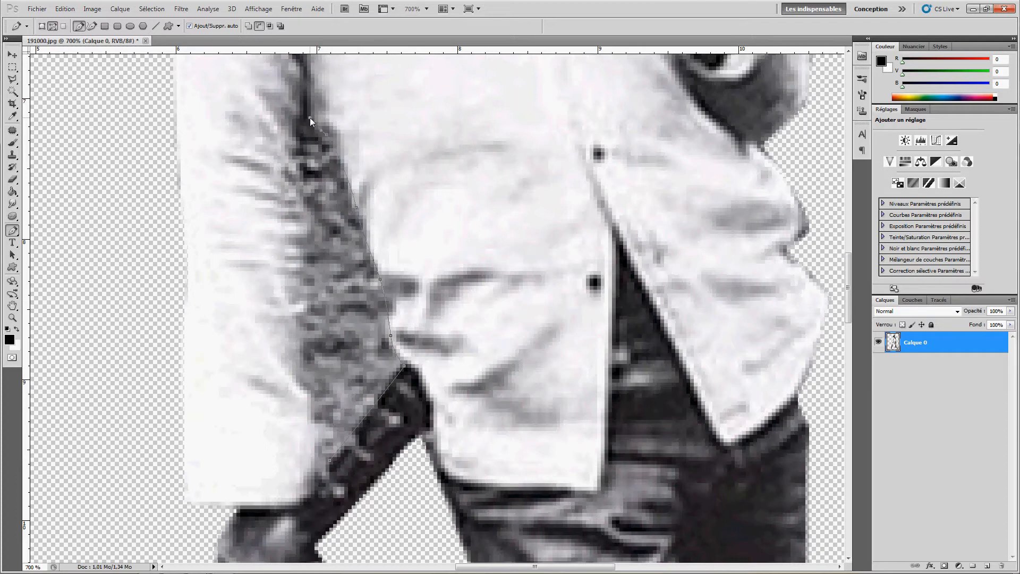
pyautogui.click(299, 310)
pyautogui.moveTo(309, 366); pyautogui.dragTo(308, 377)
# Convert the path around the arm gap into a new anti-aliased selection with a 0-pixel feather radius.
pyautogui.rightClick(342, 395)
pyautogui.click(391, 446)
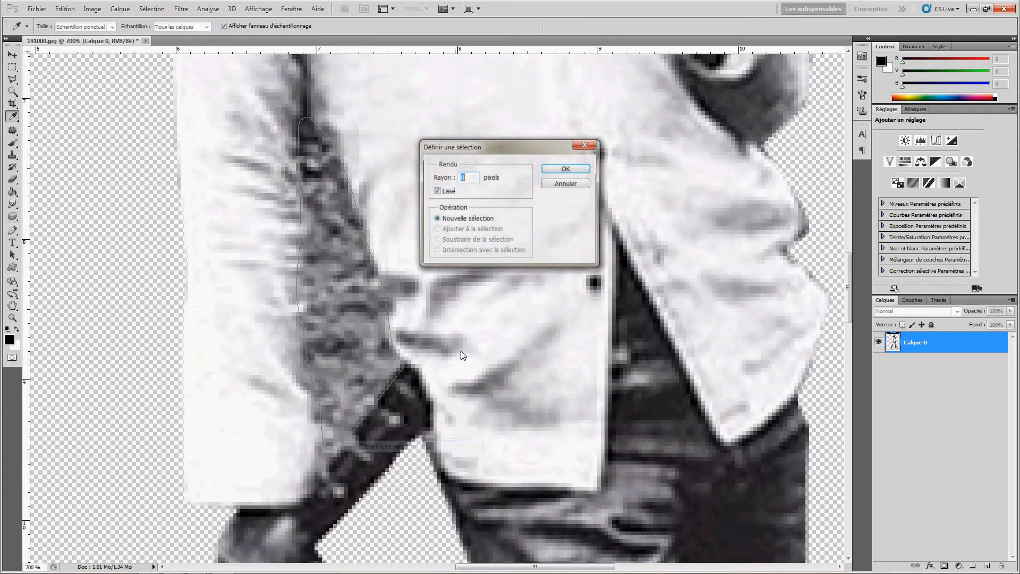
pyautogui.click(562, 166)
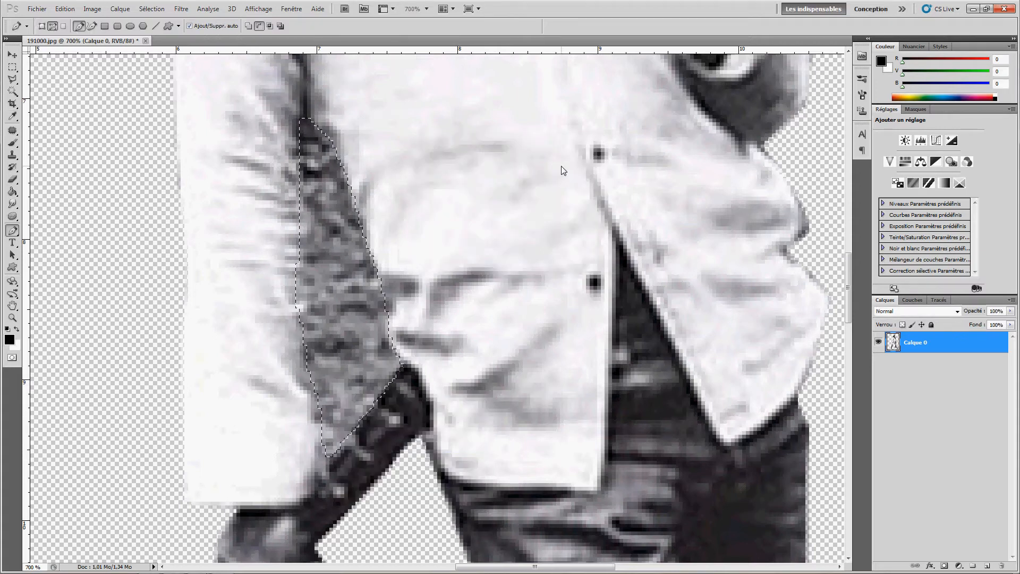
# Invert the selection as needed, delete the leftover background between the arm and torso, and deselect.
pyautogui.hotkey('ctrl', 'shift', 'i')
pyautogui.press('Delete')
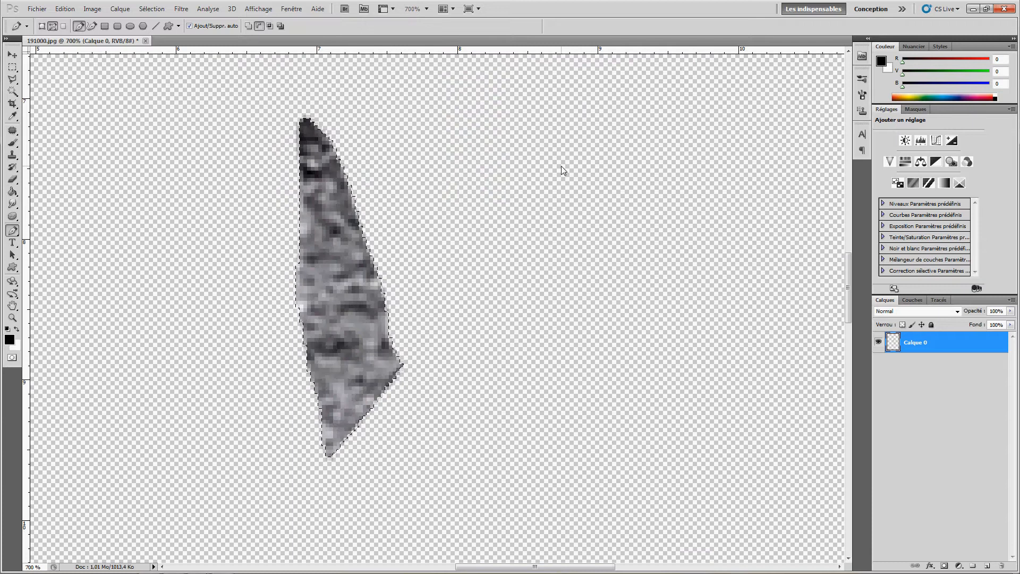
pyautogui.hotkey('ctrl', 'z')
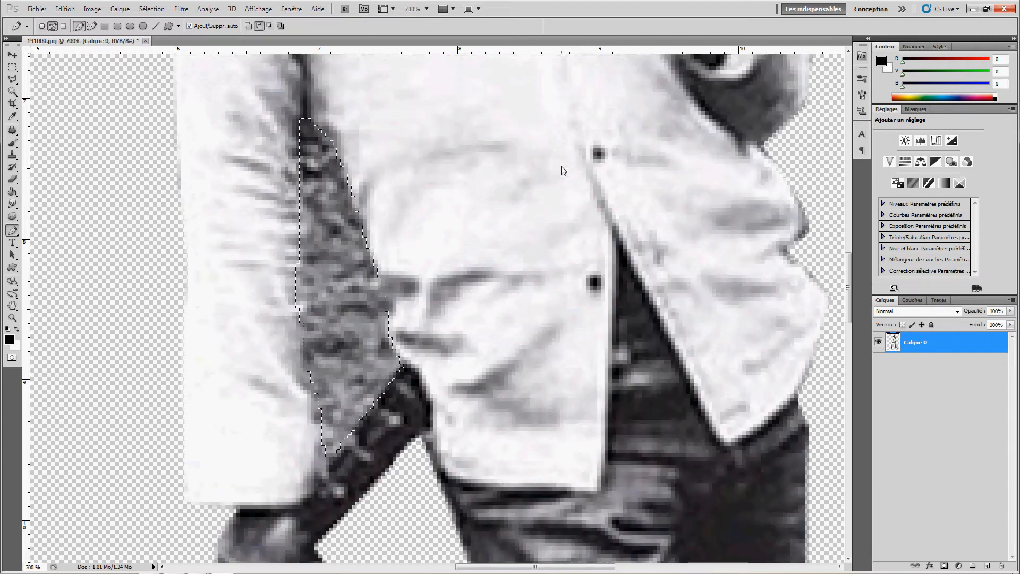
pyautogui.press('Delete')
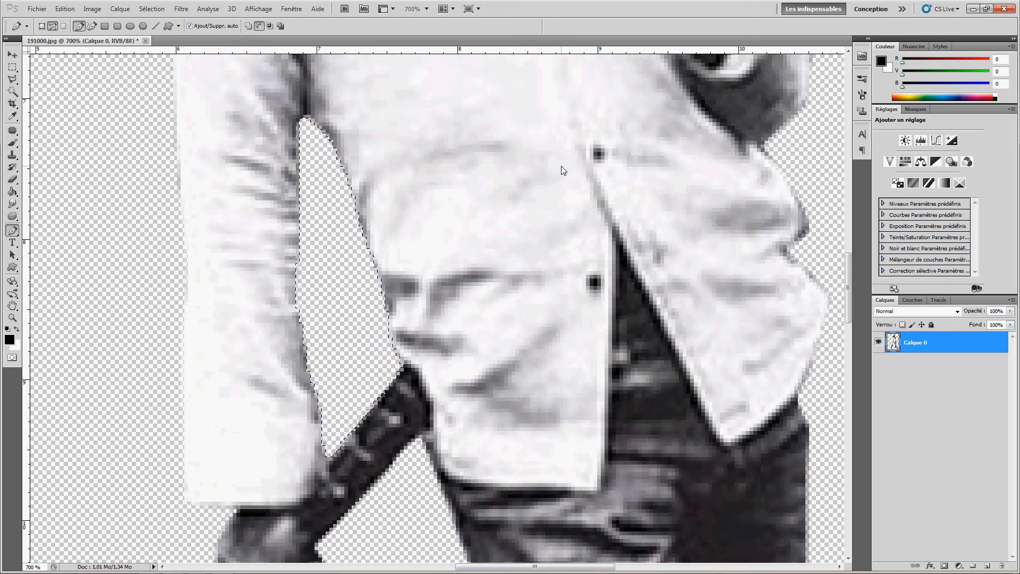
pyautogui.hotkey('ctrl', 'd')
# Duplicate the cutout layer Calque 0 twice and hide the original layer.
pyautogui.hotkey('ctrl', '-')
pyautogui.hotkey('ctrl', '-')
pyautogui.hotkey('ctrl', '-')
pyautogui.hotkey('ctrl', '-')
pyautogui.hotkey('ctrl', '-')
pyautogui.hotkey('ctrl', '-')
pyautogui.hotkey('ctrl', '-')
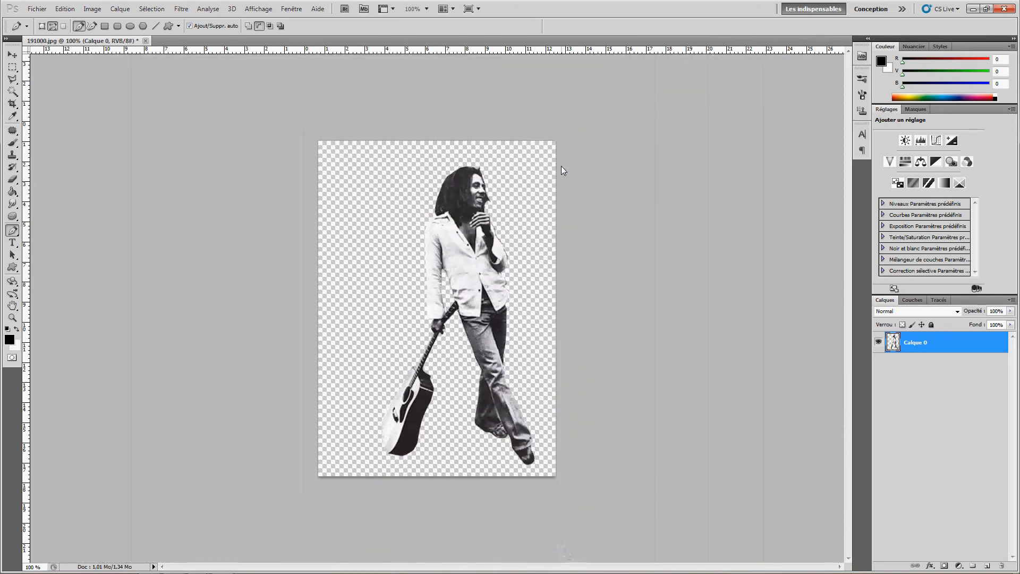
pyautogui.hotkey('ctrl', '+')
pyautogui.hotkey('ctrl', '+')
pyautogui.hotkey('ctrl', '-')
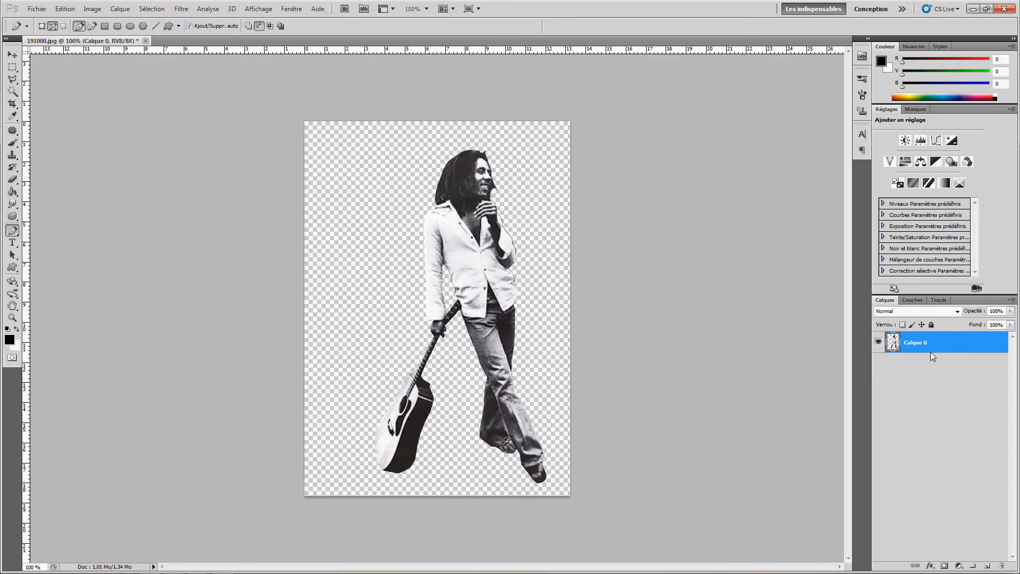
pyautogui.hotkey('ctrl', 'j')
pyautogui.hotkey('ctrl', 'j')
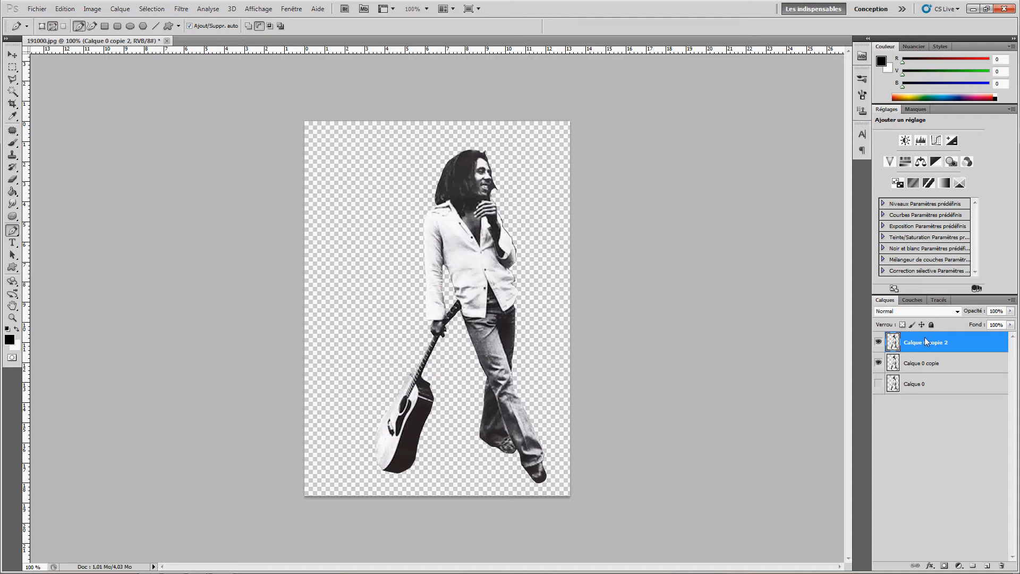
# Convert both duplicate layers of the cutout to smart objects and select the upper copy.
pyautogui.rightClick(958, 341)
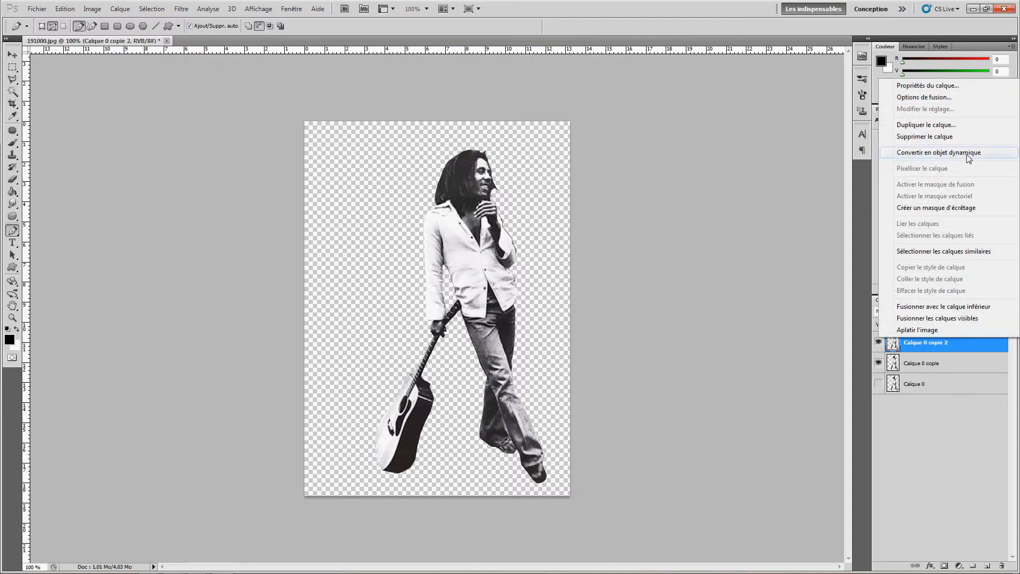
pyautogui.click(951, 152)
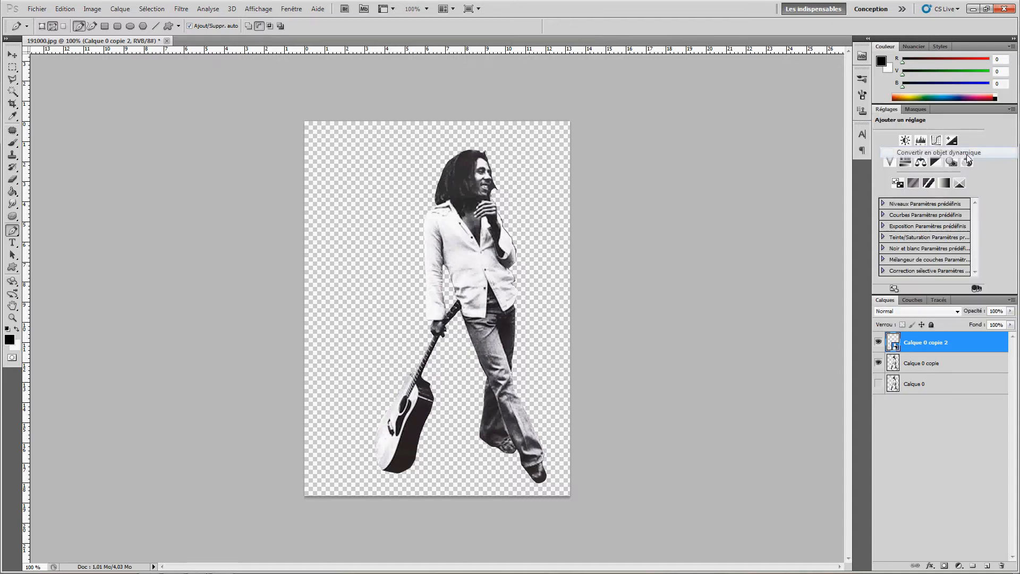
pyautogui.rightClick(958, 365)
pyautogui.click(953, 180)
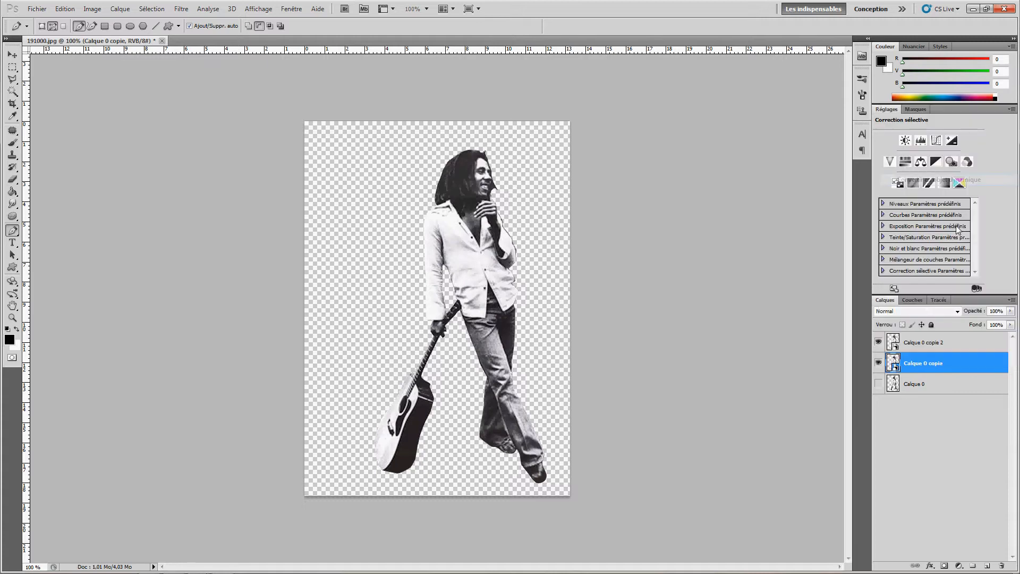
pyautogui.click(943, 344)
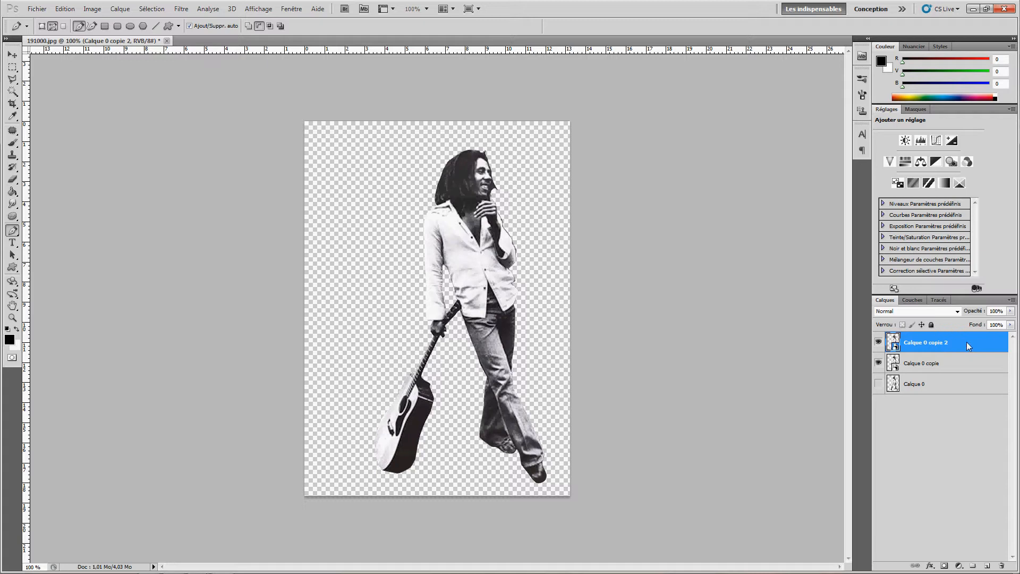
# Apply the Photocopie filter to Calque 0 copie 2 with Détail 24 and Obscurcissement 50, and compare the layer shown and hidden.
pyautogui.click(177, 11)
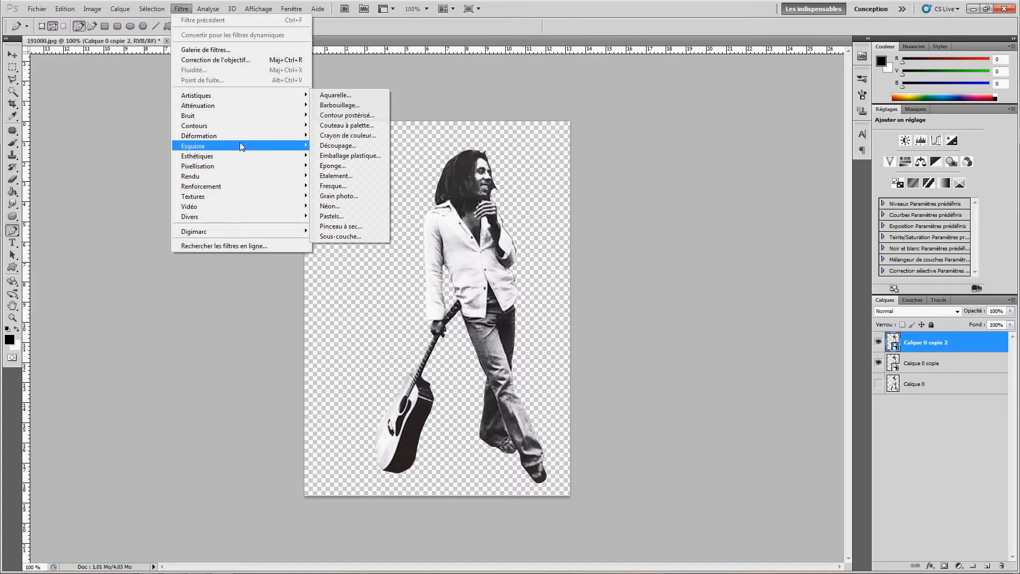
pyautogui.moveTo(242, 145)
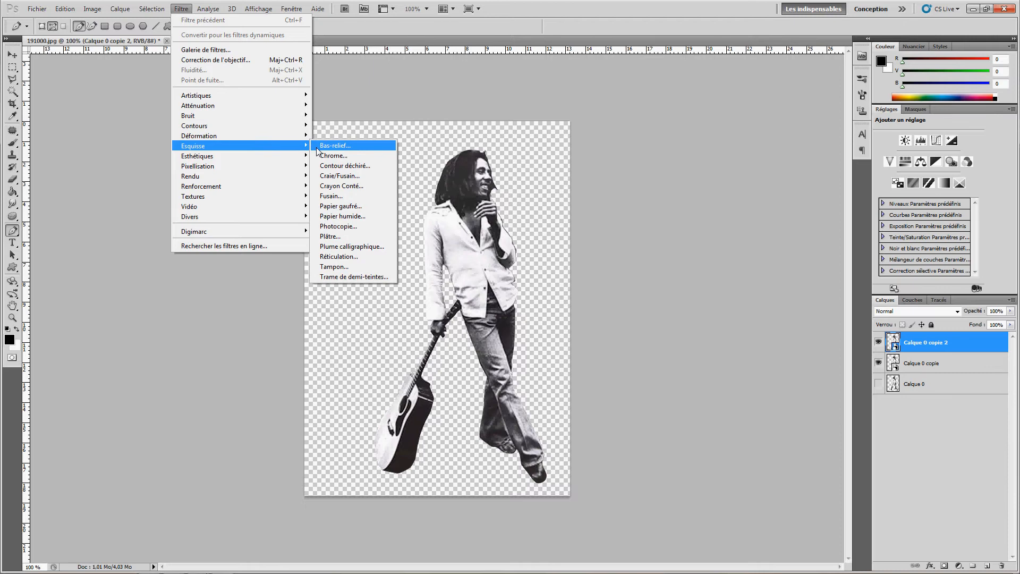
pyautogui.click(364, 226)
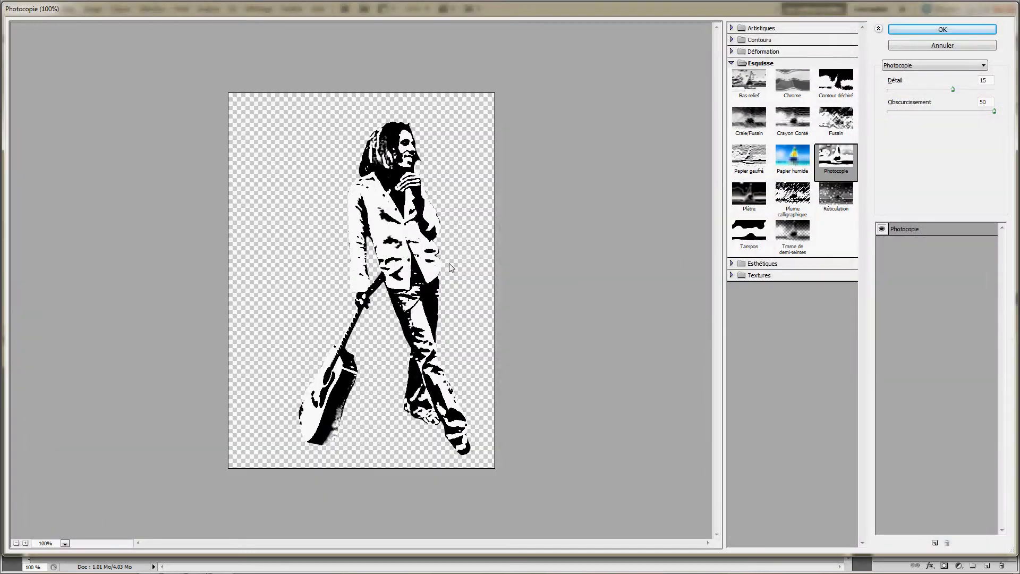
pyautogui.hotkey('ctrl', '+')
pyautogui.hotkey('ctrl', '-')
pyautogui.moveTo(995, 111)
pyautogui.mouseDown()
pyautogui.moveTo(957, 113)
pyautogui.moveTo(1005, 114)
pyautogui.mouseUp()
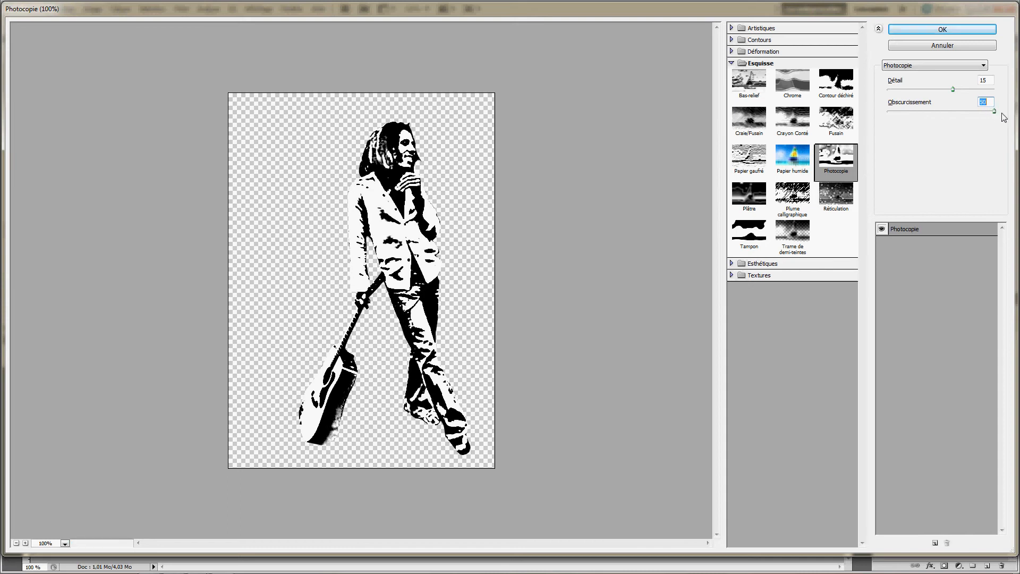
pyautogui.moveTo(954, 90); pyautogui.dragTo(996, 94)
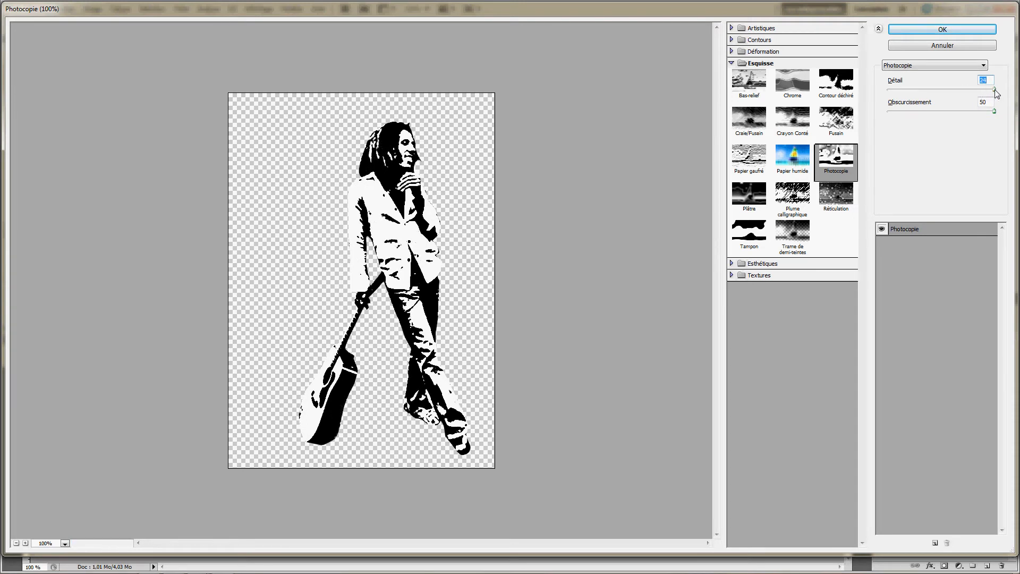
pyautogui.click(948, 31)
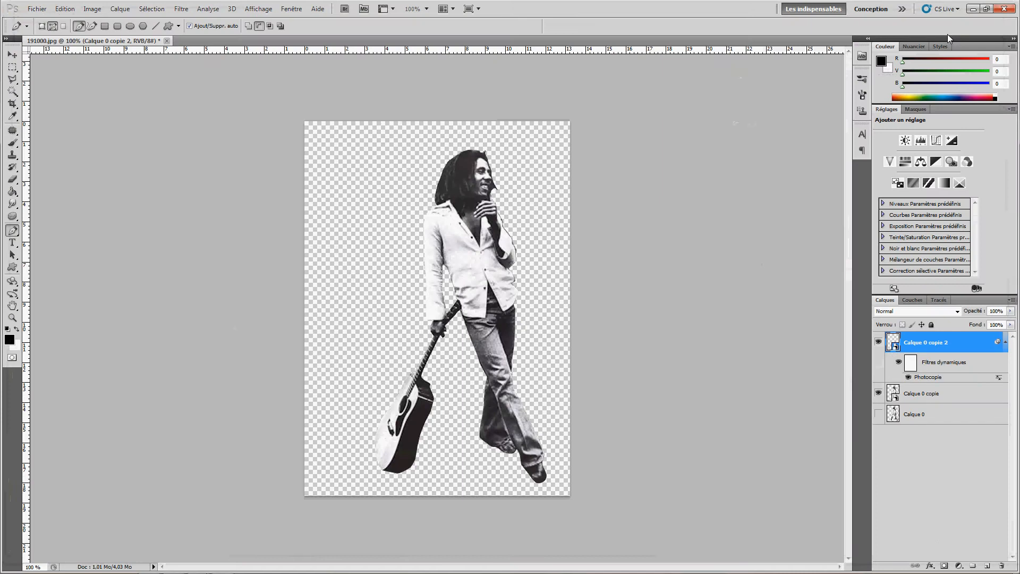
pyautogui.click(878, 342)
pyautogui.click(879, 341)
# Apply the Tampon filter to the Calque 0 copie layer with Clair/Foncé at about 25 and Lissage 1.
pyautogui.click(934, 395)
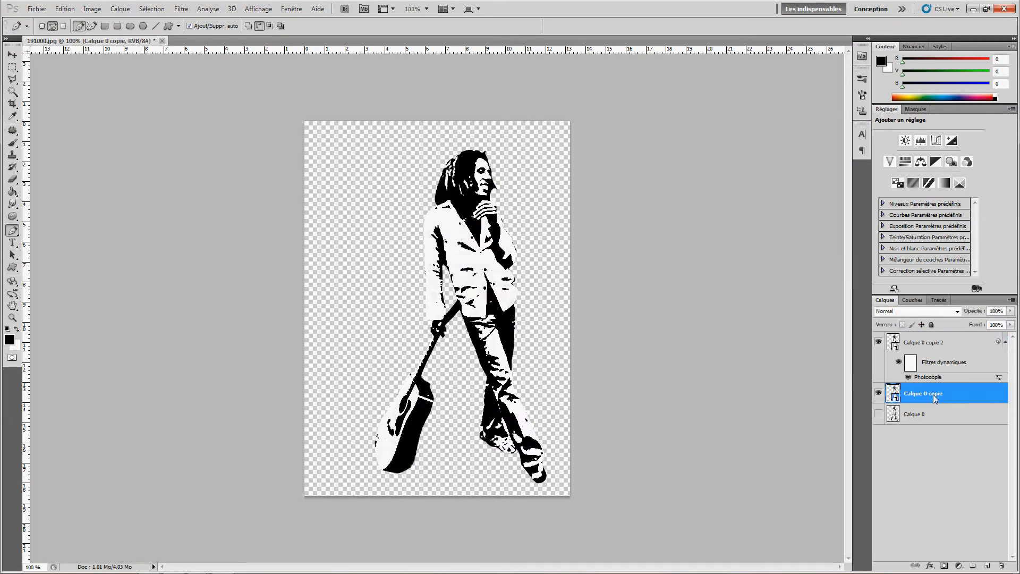
pyautogui.click(183, 9)
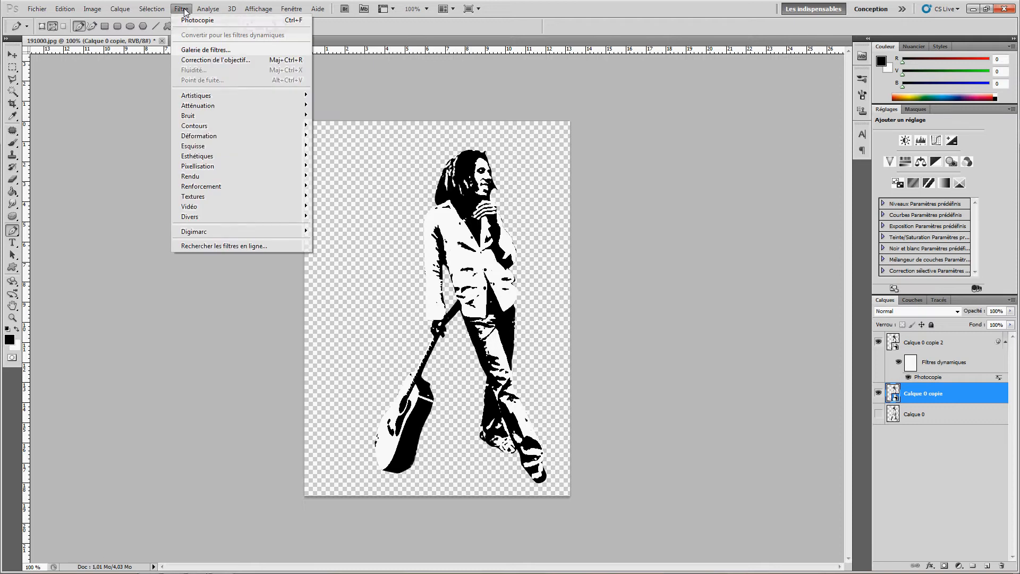
pyautogui.moveTo(253, 147)
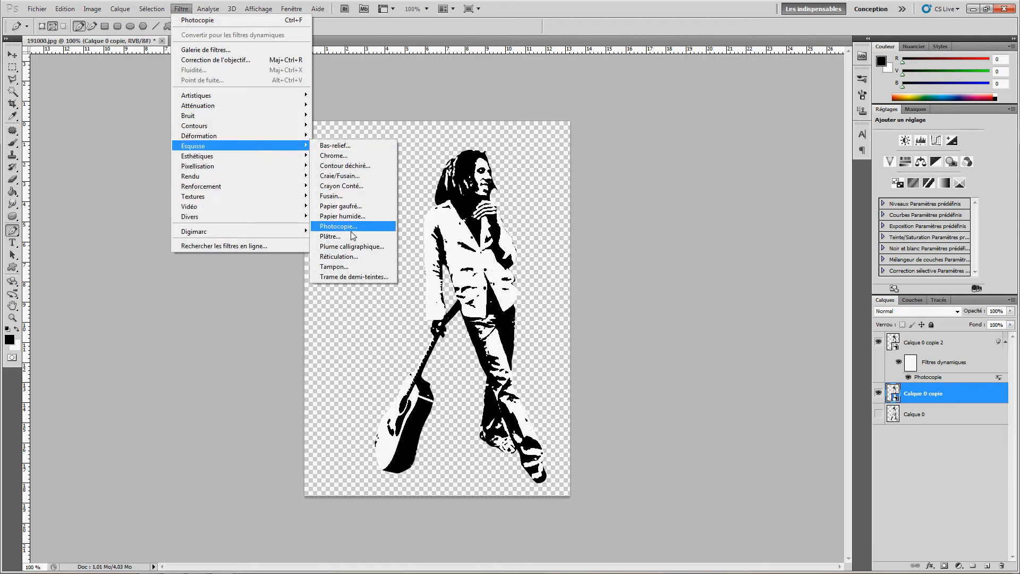
pyautogui.click(345, 267)
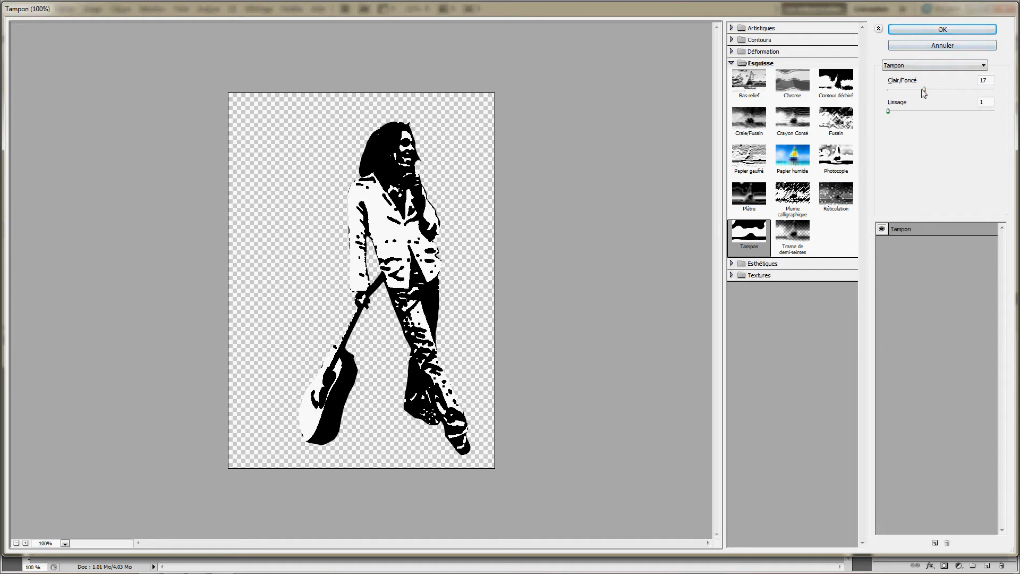
pyautogui.moveTo(925, 89)
pyautogui.mouseDown()
pyautogui.moveTo(896, 90)
pyautogui.moveTo(966, 88)
pyautogui.moveTo(942, 93)
pyautogui.mouseUp()
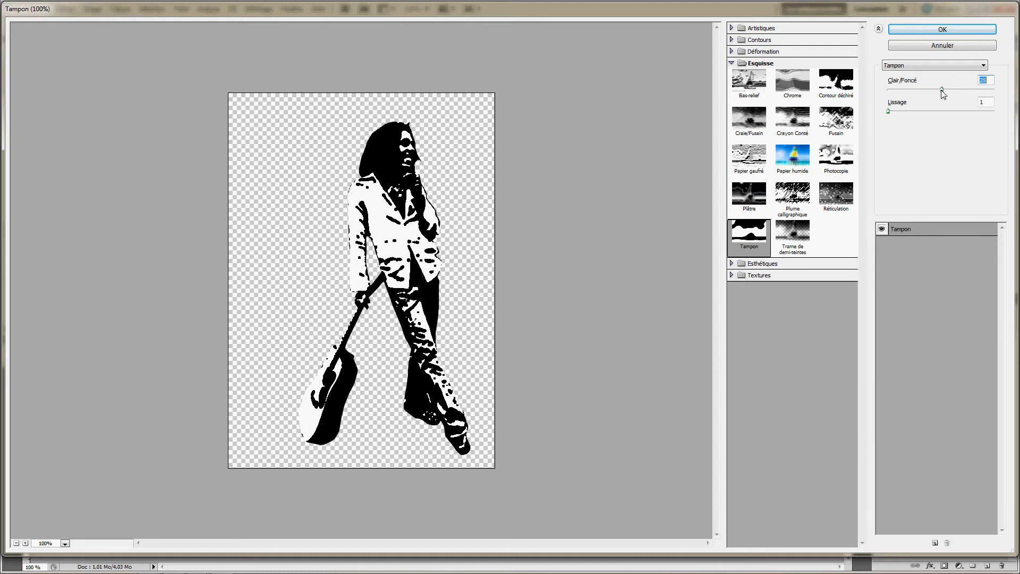
pyautogui.click(961, 31)
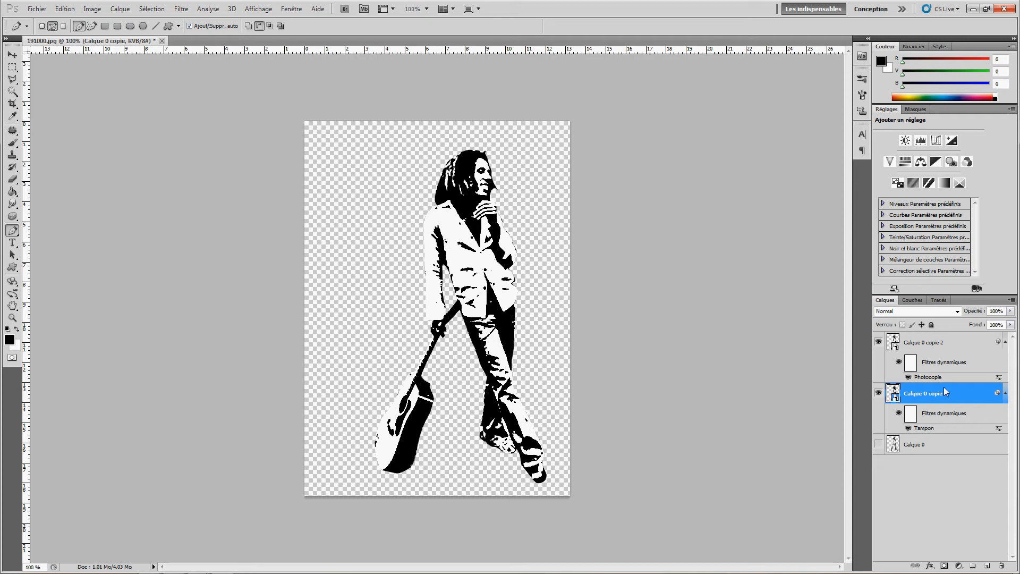
# Compare blending modes such as Incrustation and Couleur plus claire on Calque 0 copie 2 and settle on Superposition.
pyautogui.click(922, 340)
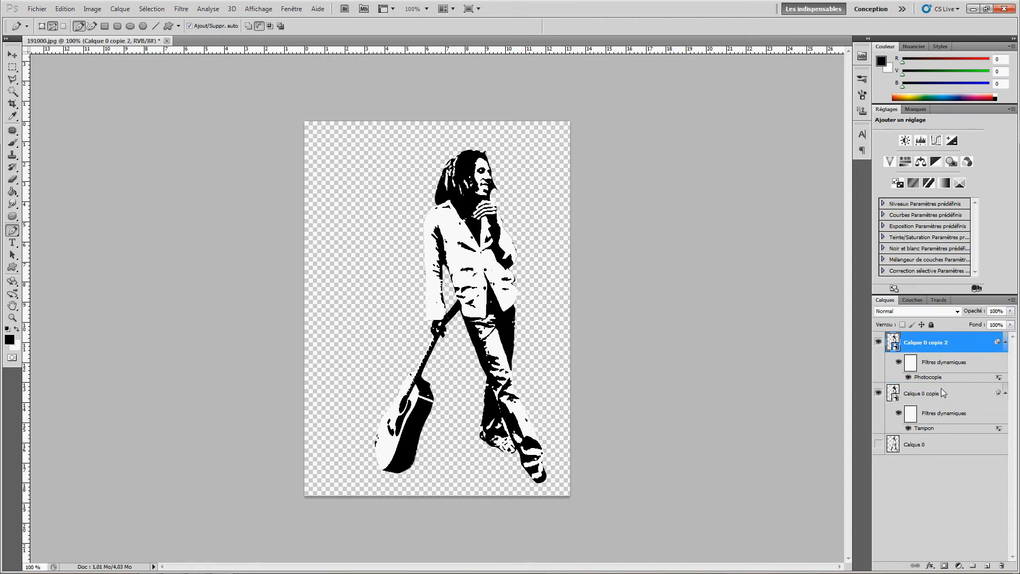
pyautogui.click(940, 392)
pyautogui.click(939, 344)
pyautogui.click(931, 394)
pyautogui.click(936, 340)
pyautogui.click(957, 312)
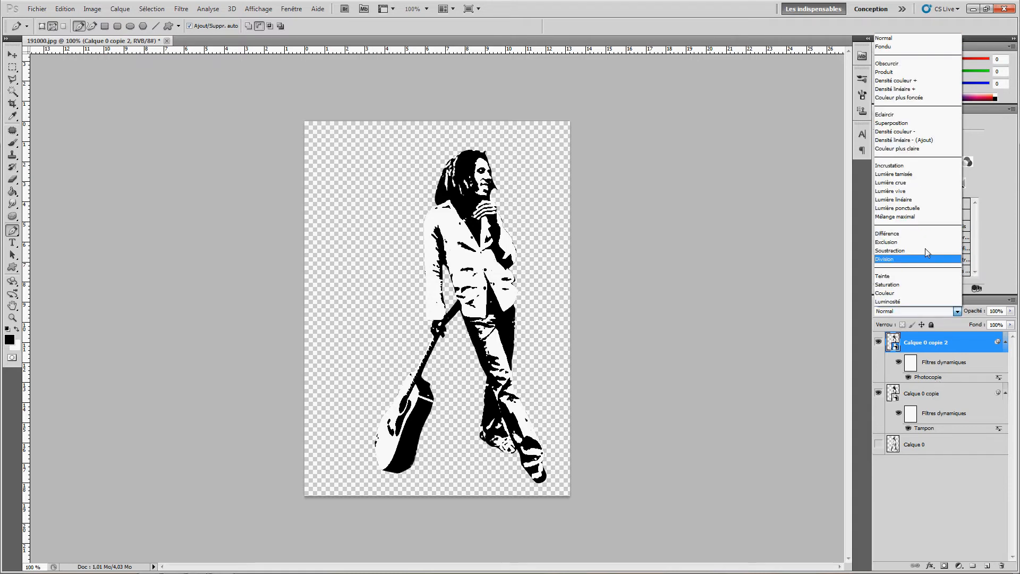
pyautogui.click(903, 165)
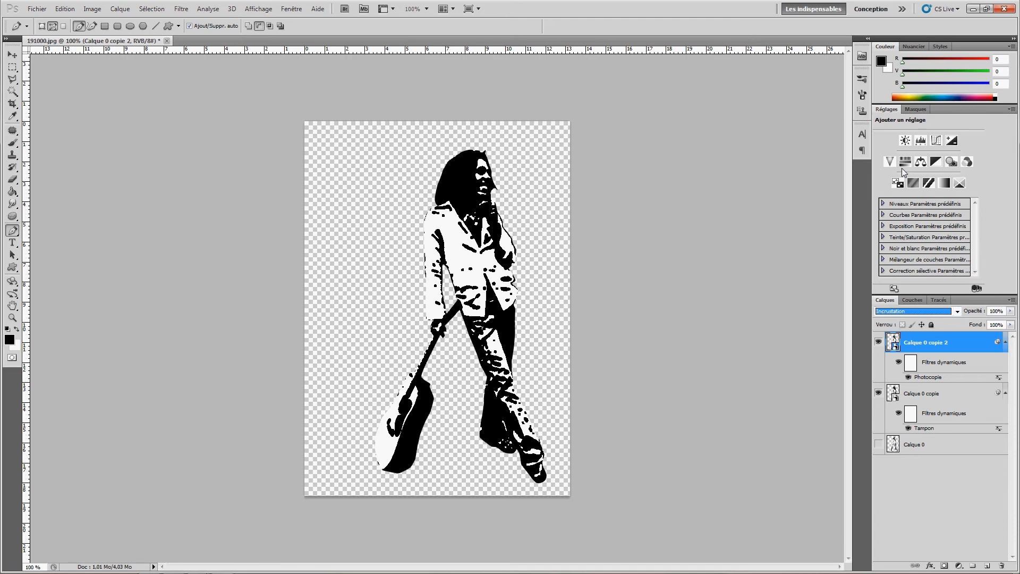
pyautogui.press('Up')
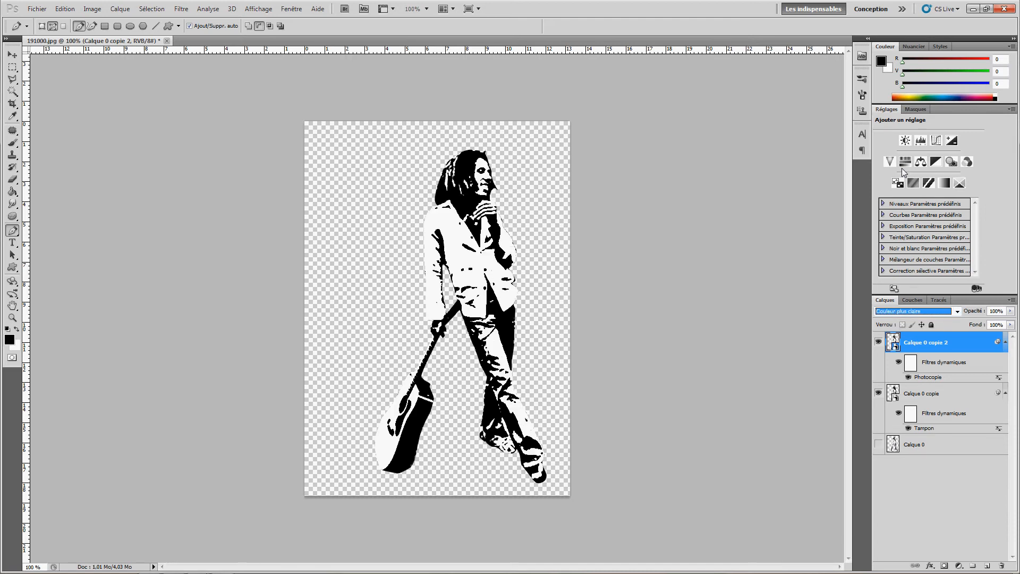
pyautogui.press('Down')
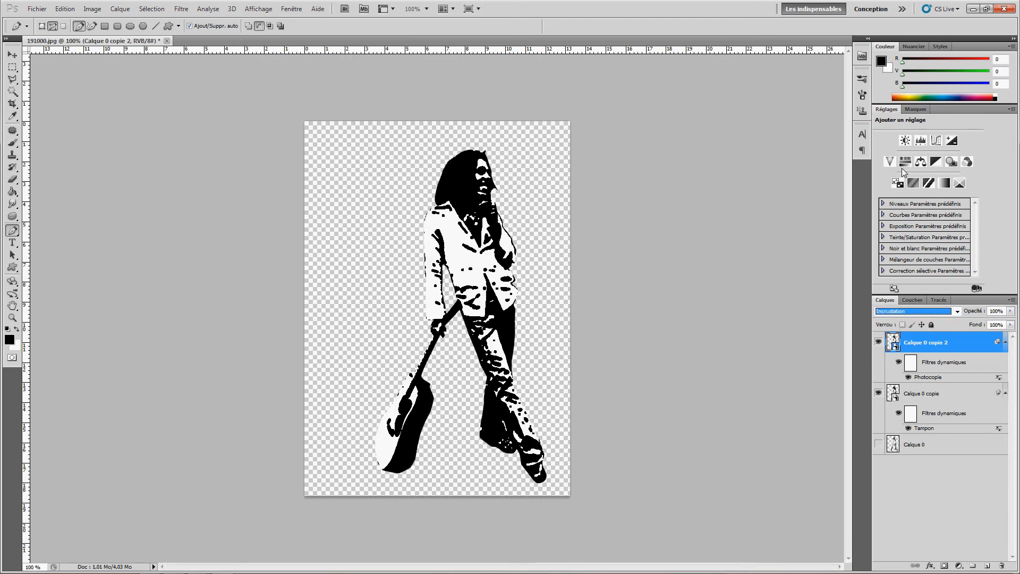
pyautogui.press('Up')
pyautogui.press('Down')
pyautogui.press('Up')
pyautogui.press('Up')
pyautogui.press('Up')
pyautogui.press('Up')
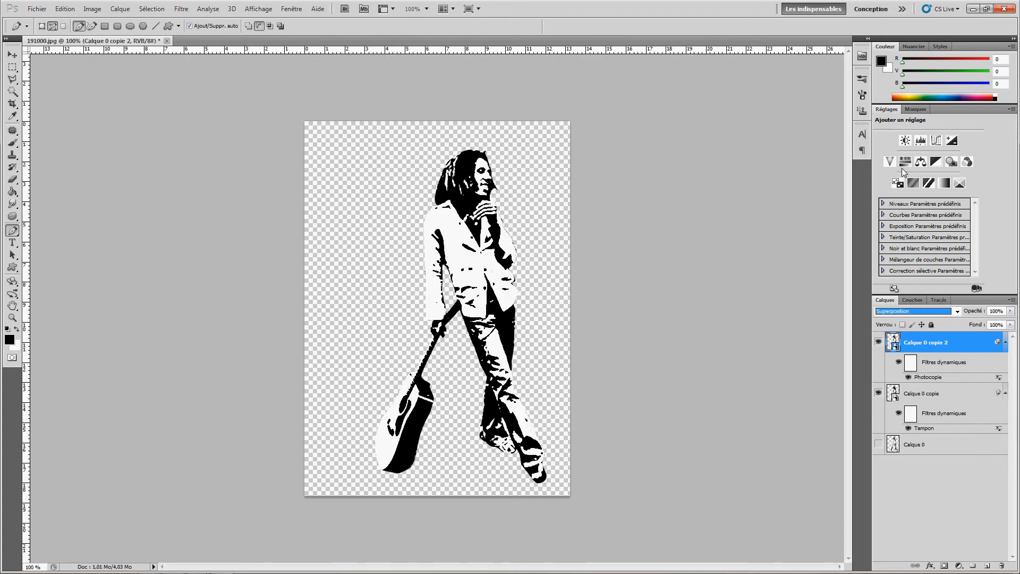
pyautogui.press('Down')
pyautogui.press('Up')
# Reopen the Photocopie filter of Calque 0 copie 2, check its settings against the image, and confirm Détail 24 and Obscurcissement 50.
pyautogui.doubleClick(937, 377)
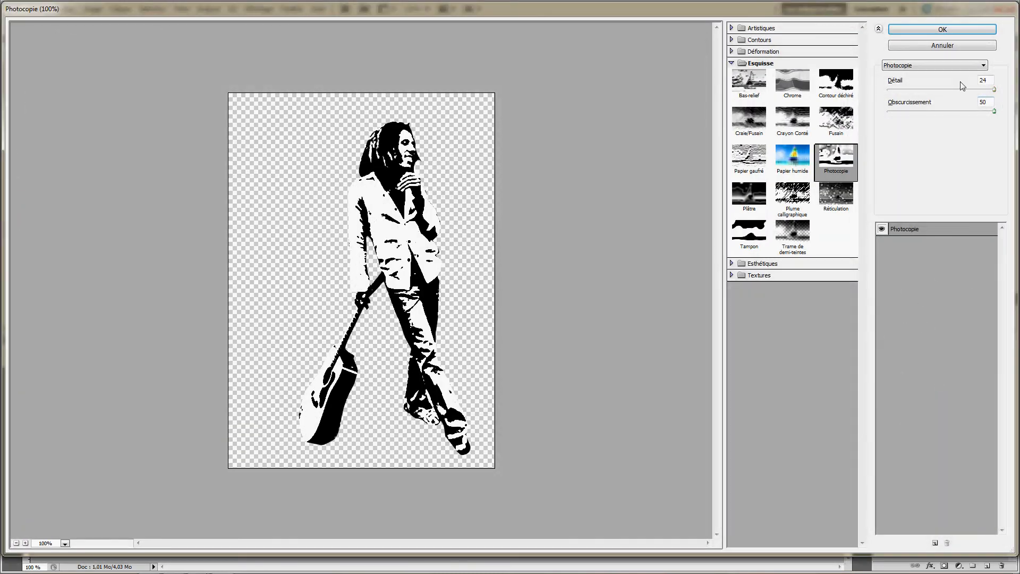
pyautogui.moveTo(894, 11); pyautogui.dragTo(688, 289)
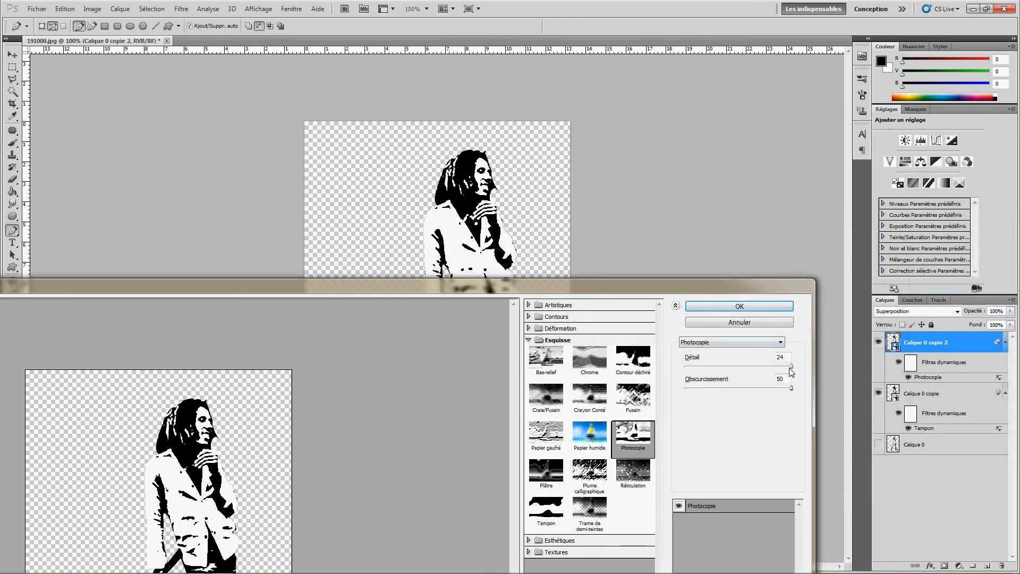
pyautogui.moveTo(791, 366)
pyautogui.mouseDown()
pyautogui.moveTo(743, 372)
pyautogui.moveTo(802, 370)
pyautogui.mouseUp()
pyautogui.moveTo(689, 291); pyautogui.dragTo(685, 189)
pyautogui.click(790, 286)
pyautogui.moveTo(791, 285); pyautogui.dragTo(844, 297)
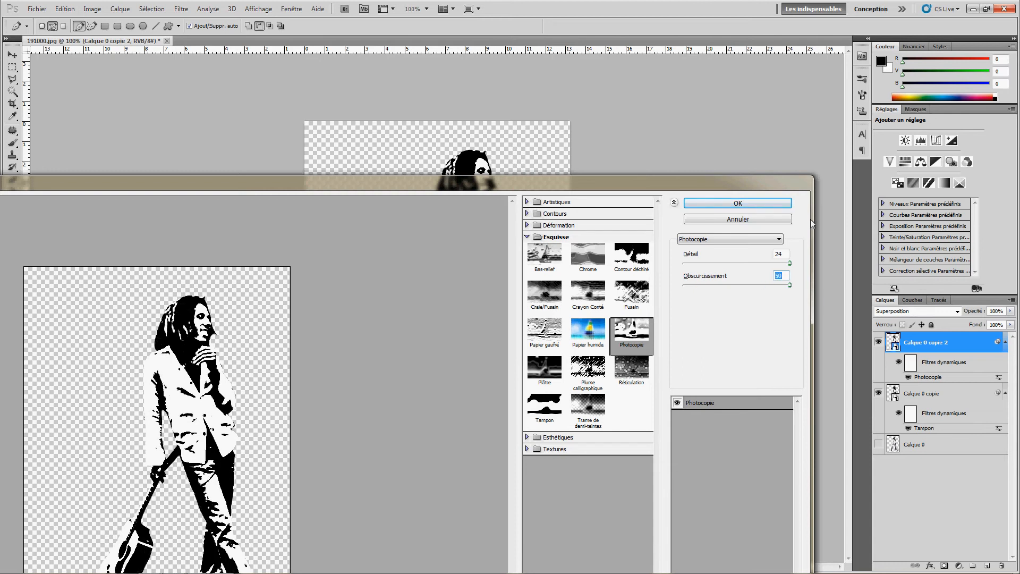
pyautogui.click(770, 204)
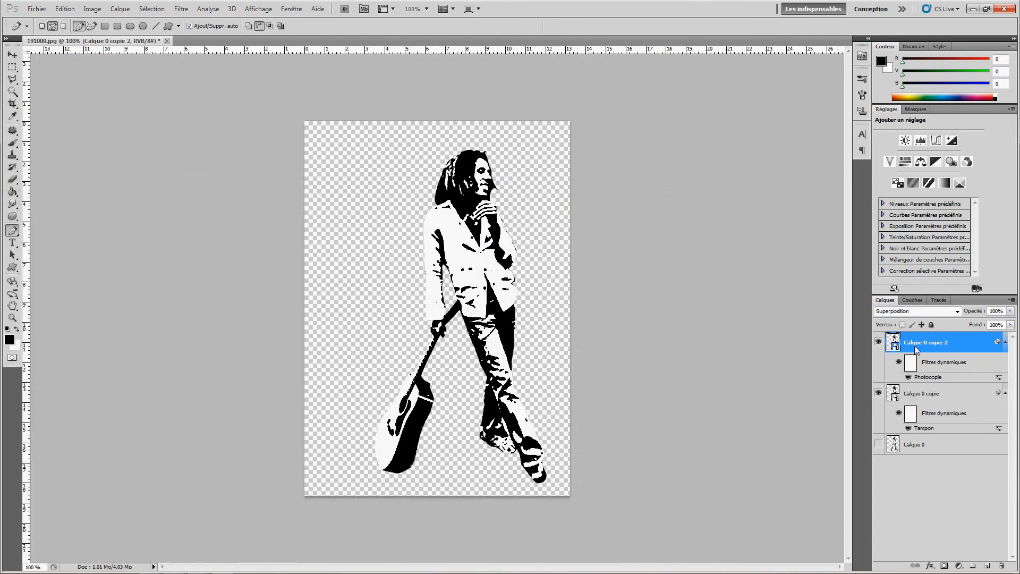
# Merge the visible layers into one and check the merged layer by hiding and showing it.
pyautogui.rightClick(964, 347)
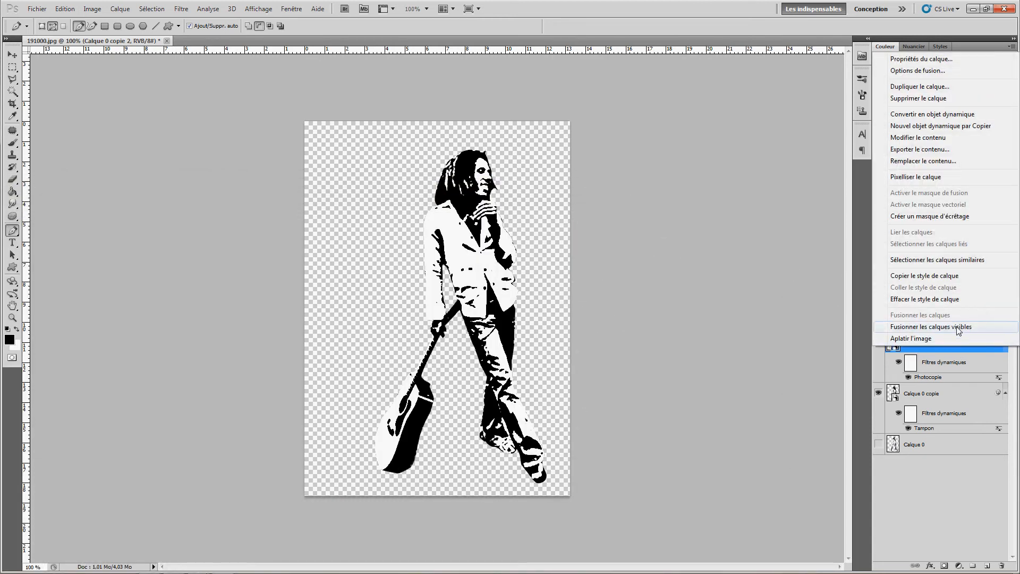
pyautogui.click(957, 326)
pyautogui.click(879, 342)
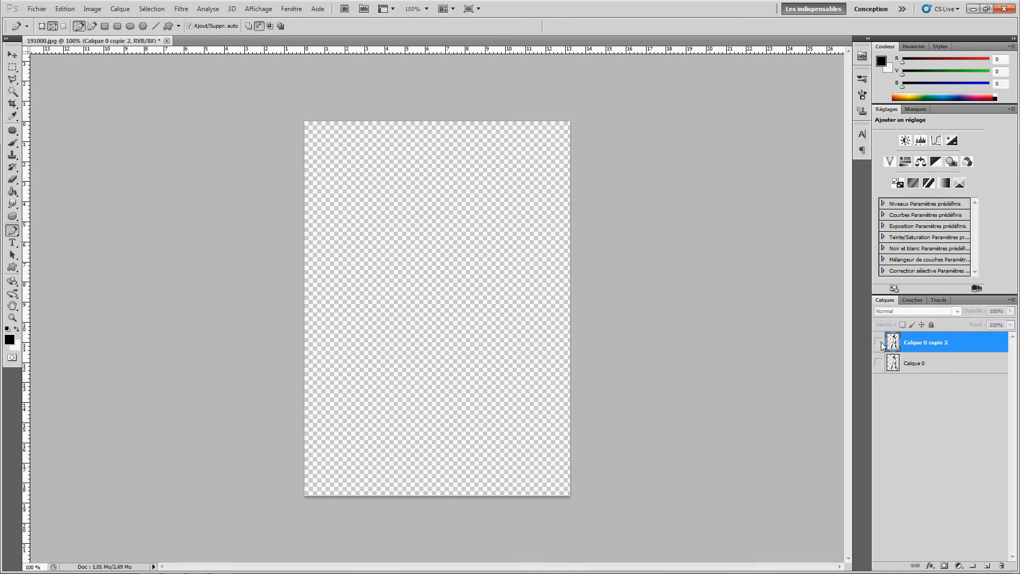
pyautogui.click(879, 342)
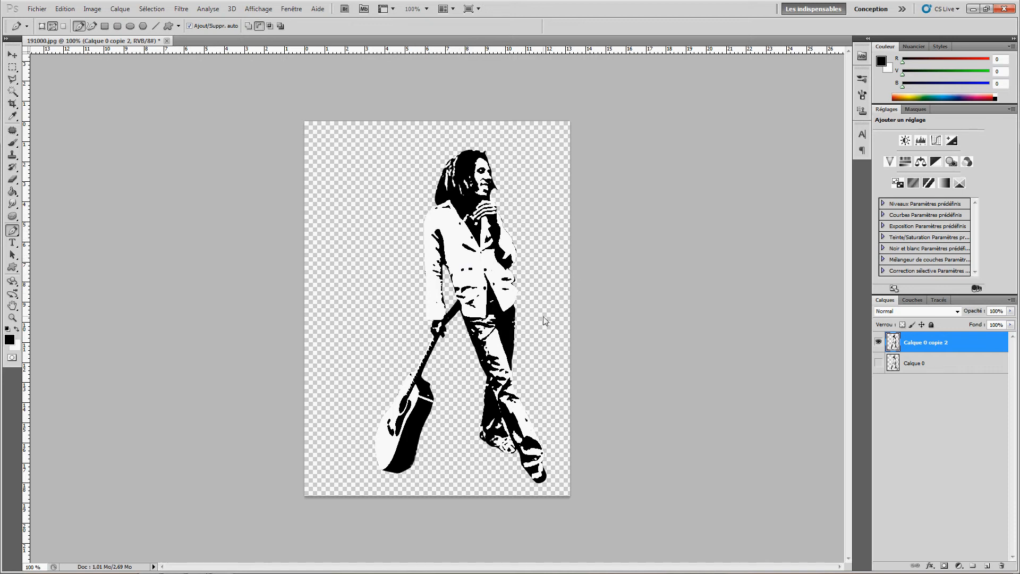
# Add a black 3 px outside stroke (Contour) at 100% opacity to the merged figure layer.
pyautogui.click(931, 565)
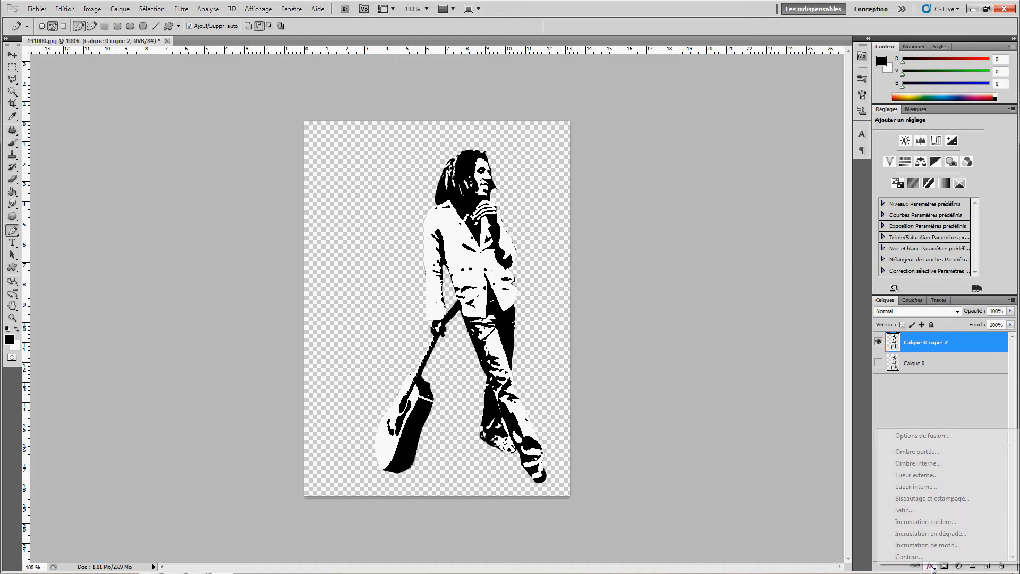
pyautogui.click(921, 557)
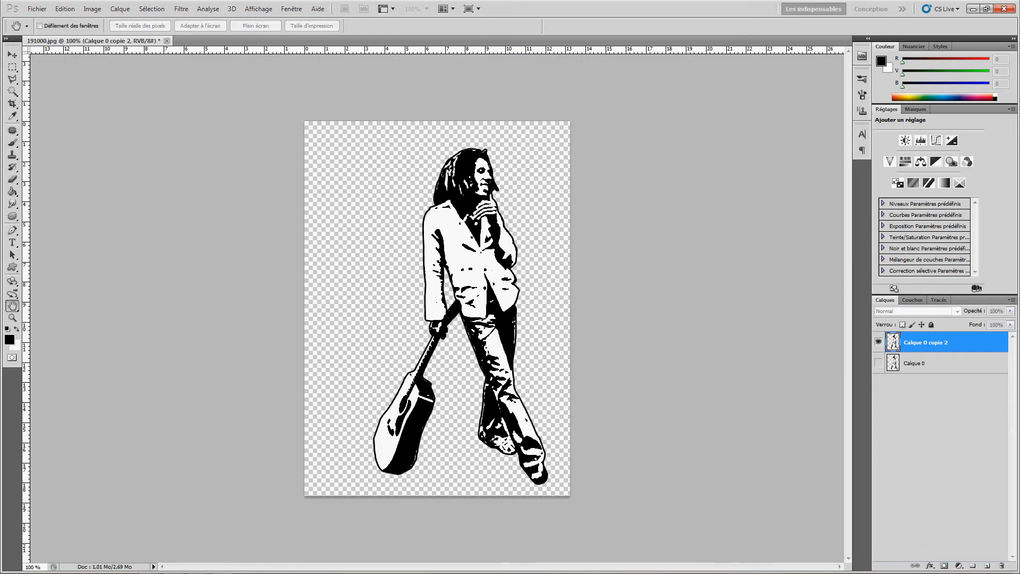
pyautogui.moveTo(537, 201); pyautogui.dragTo(226, 94)
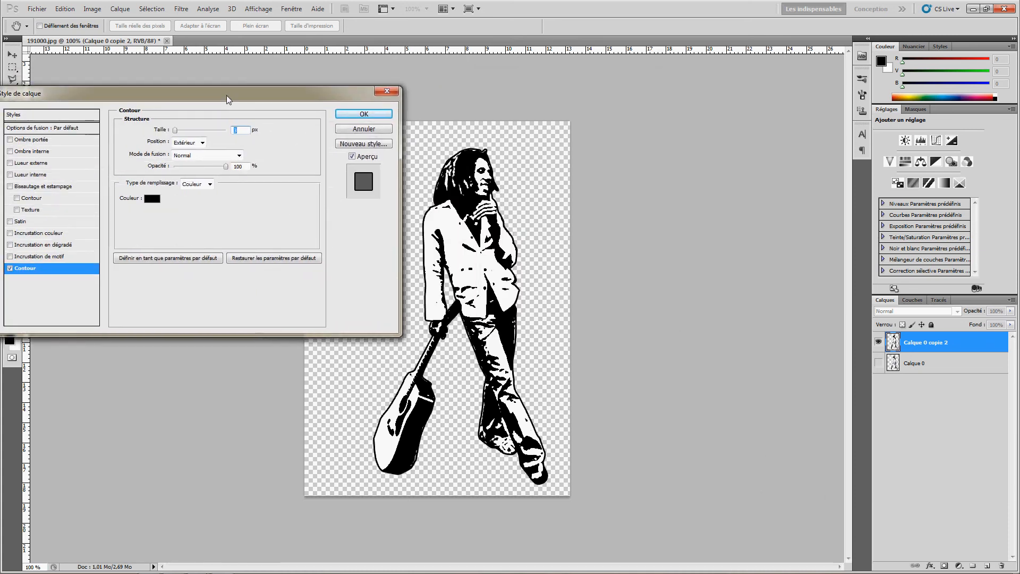
pyautogui.moveTo(176, 131); pyautogui.dragTo(178, 133)
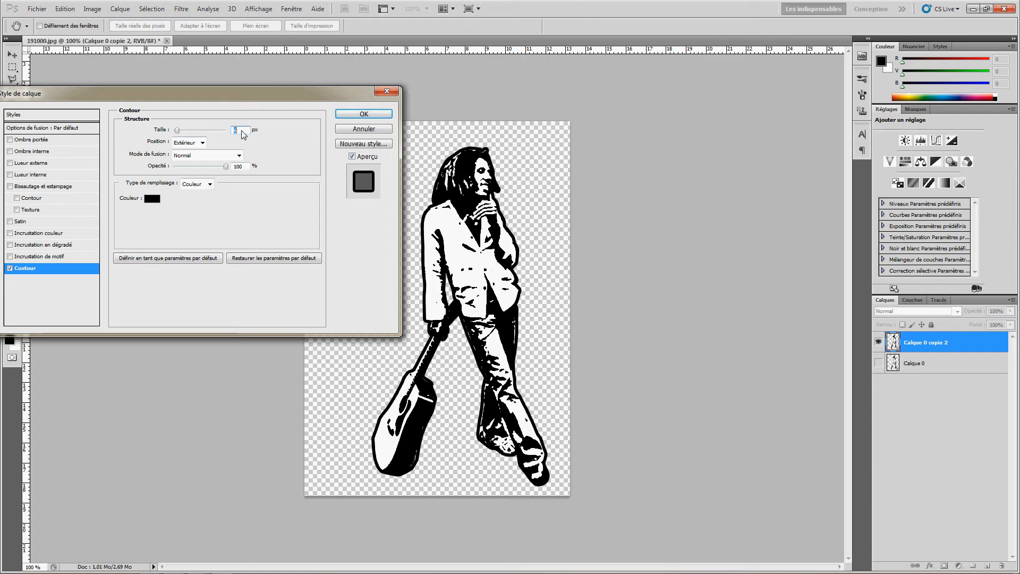
pyautogui.press('BackSpace')
pyautogui.write('2')
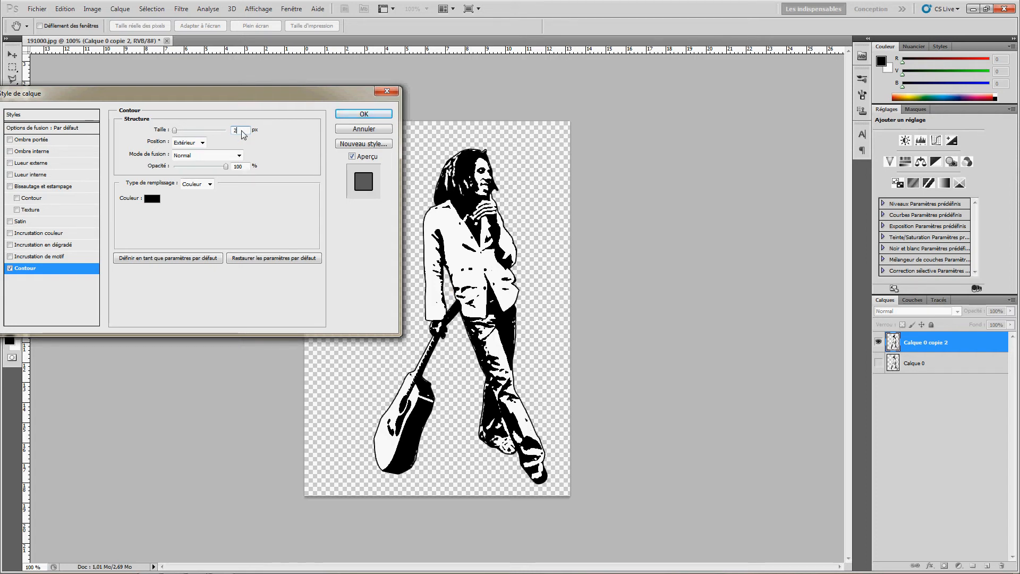
pyautogui.press('BackSpace')
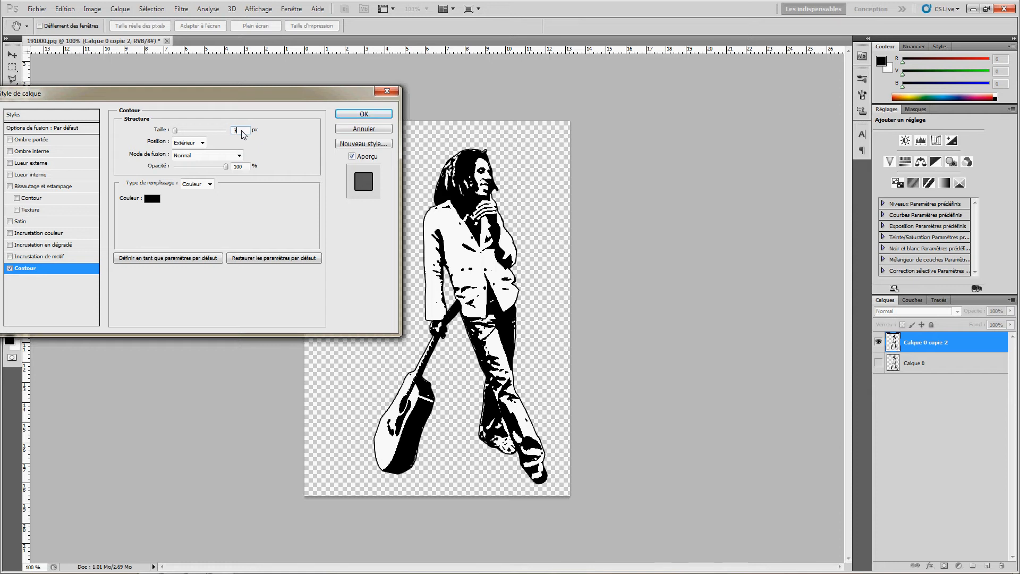
pyautogui.click(343, 115)
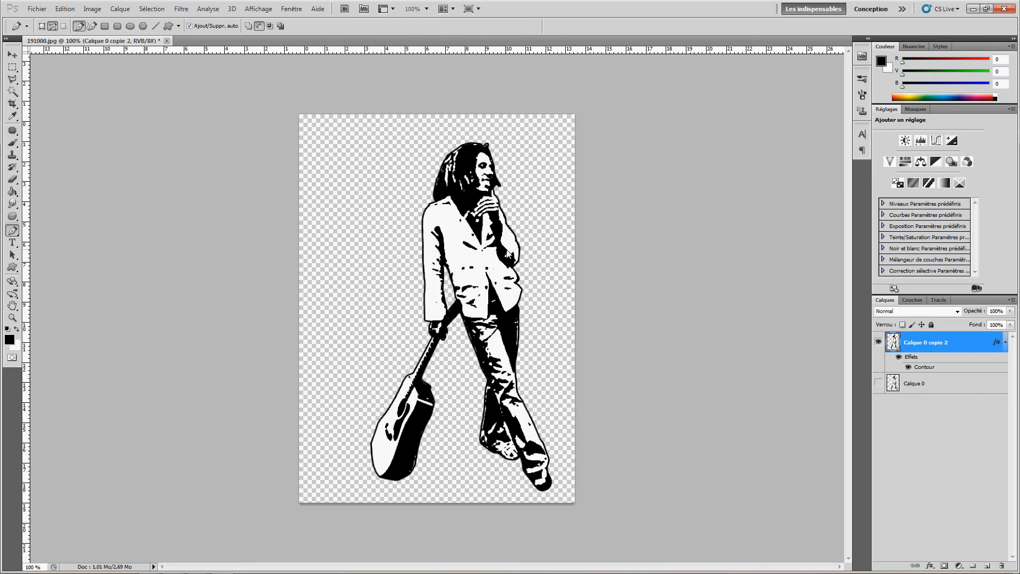
# Paint over the row of three black spots across the middle of the shirt with a white brush at 100% opacity.
pyautogui.hotkey('ctrl', '+')
pyautogui.hotkey('ctrl', '+')
pyautogui.hotkey('ctrl', '+')
pyautogui.hotkey('ctrl', '+')
pyautogui.moveTo(506, 233); pyautogui.dragTo(436, 325)
pyautogui.moveTo(507, 215); pyautogui.dragTo(499, 294)
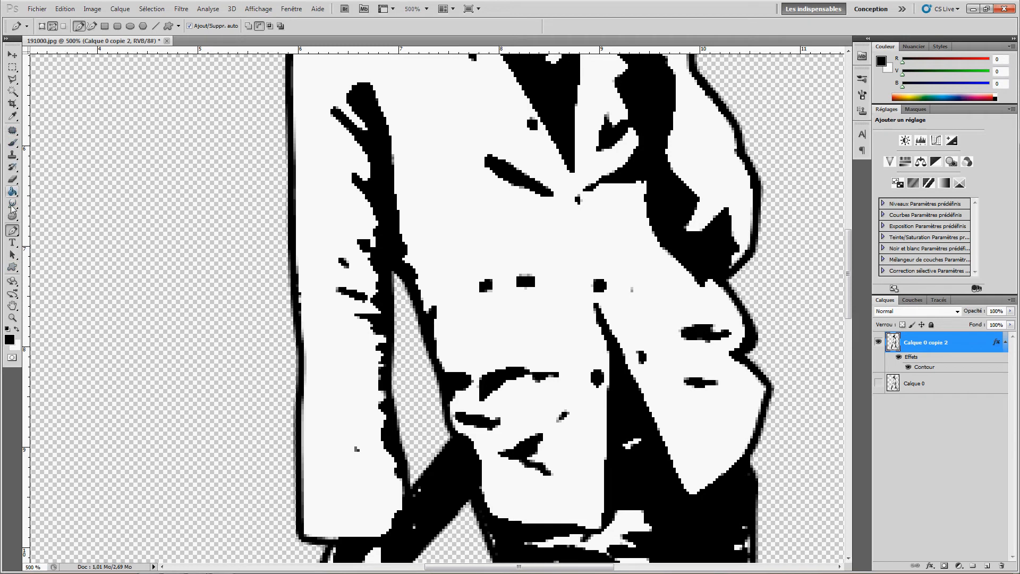
pyautogui.click(13, 144)
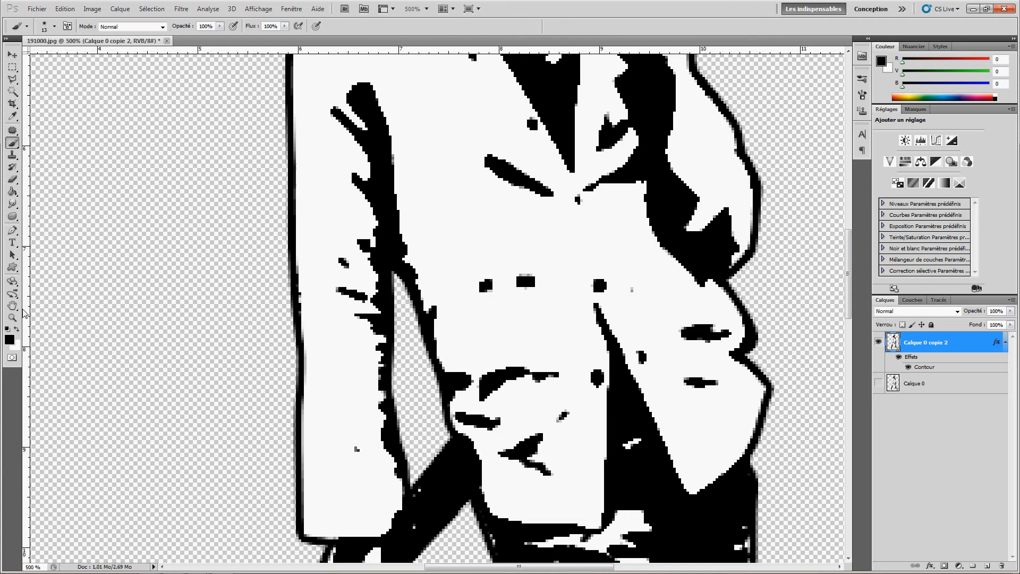
pyautogui.click(17, 329)
pyautogui.moveTo(481, 287); pyautogui.dragTo(534, 281)
pyautogui.click(599, 287)
pyautogui.click(600, 284)
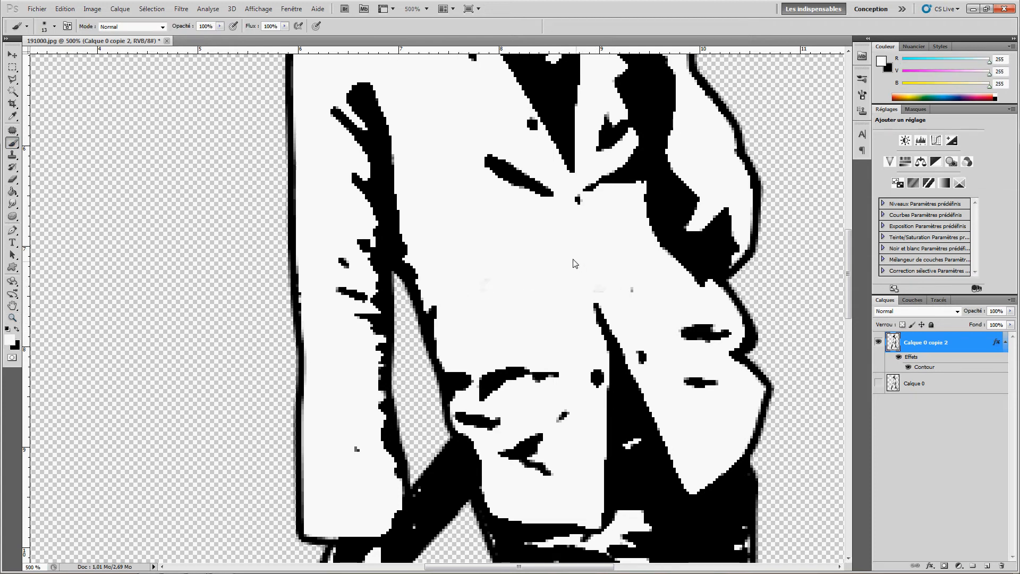
# Paint white over the small black marks in the middle of the hanging sleeve.
pyautogui.moveTo(349, 286)
pyautogui.mouseDown()
pyautogui.moveTo(339, 267)
pyautogui.moveTo(344, 287)
pyautogui.moveTo(335, 283)
pyautogui.mouseUp()
pyautogui.click(54, 26)
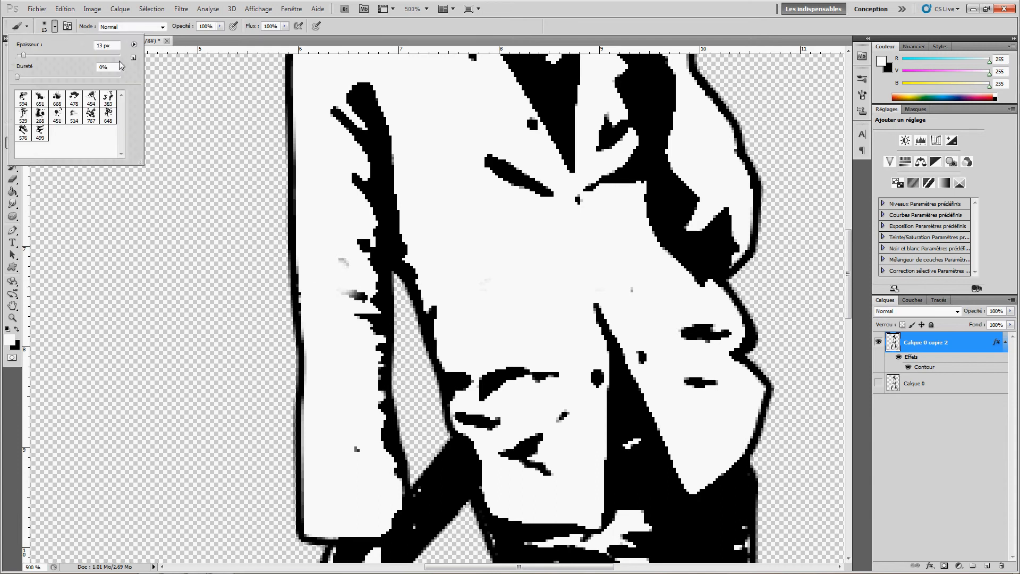
pyautogui.click(134, 45)
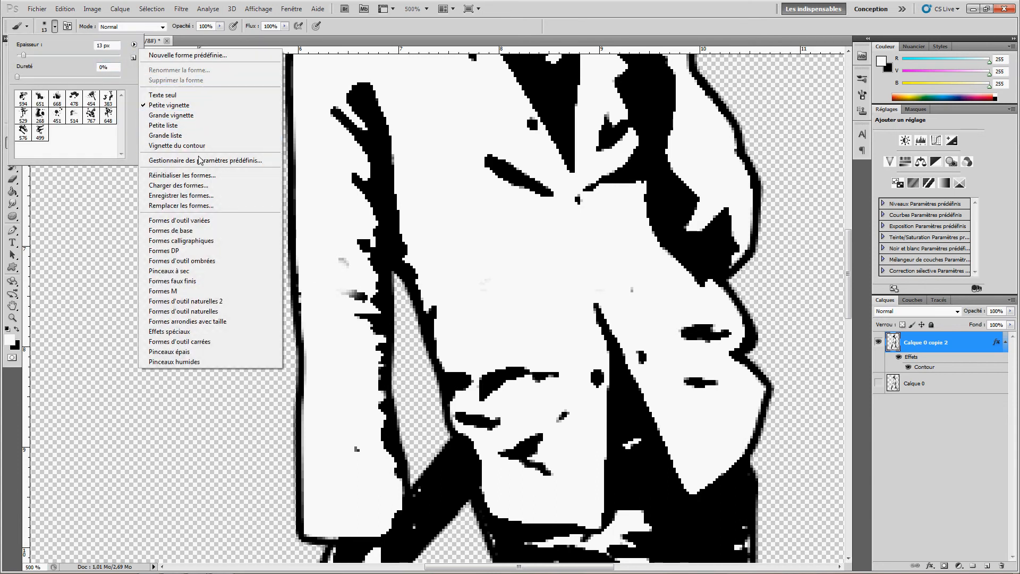
pyautogui.click(209, 205)
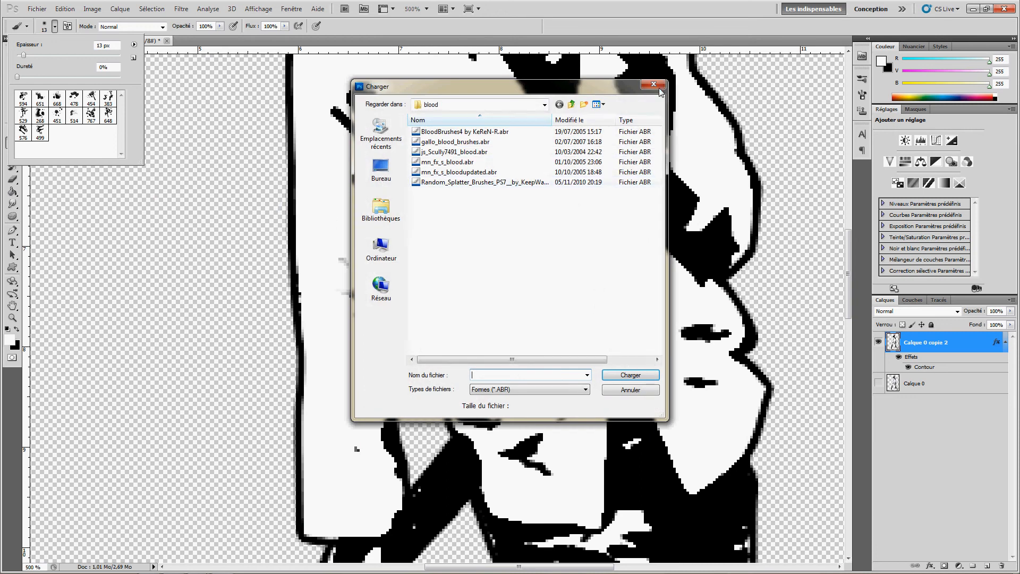
pyautogui.click(650, 86)
# Reset the brush presets to the defaults and paint out the remaining sleeve marks in white with the hard round 13 px brush.
pyautogui.click(135, 45)
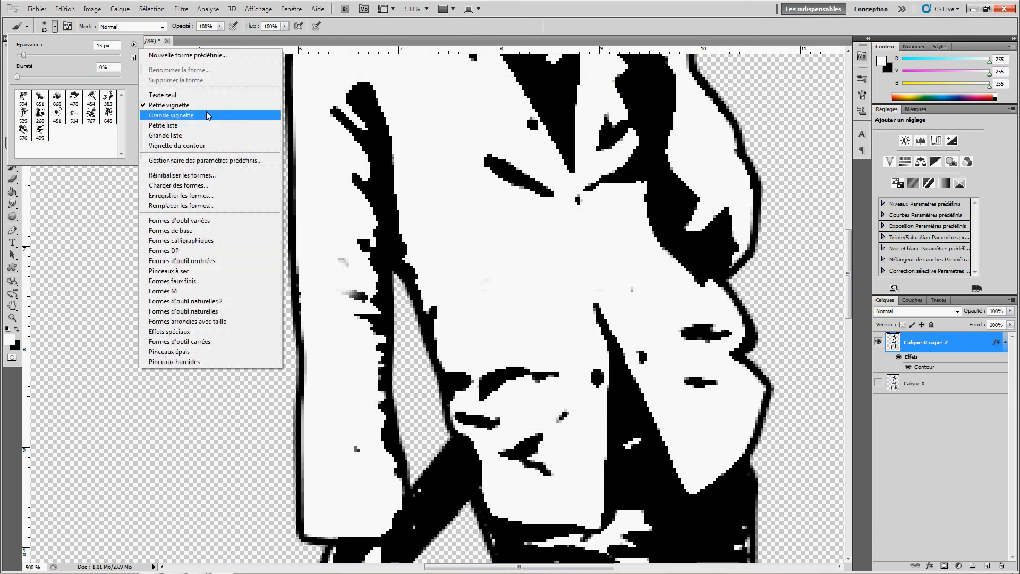
pyautogui.click(212, 175)
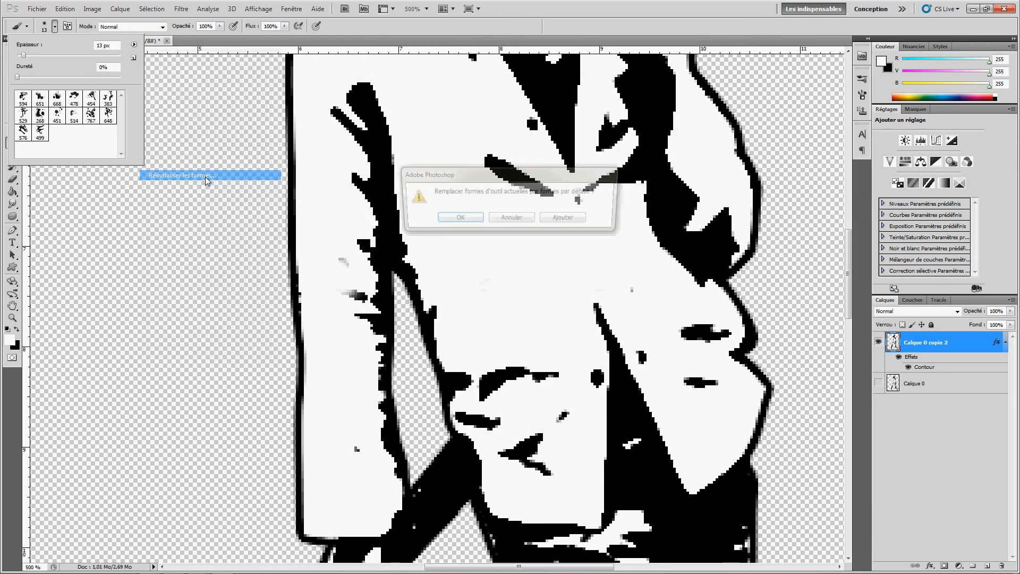
pyautogui.press('Return')
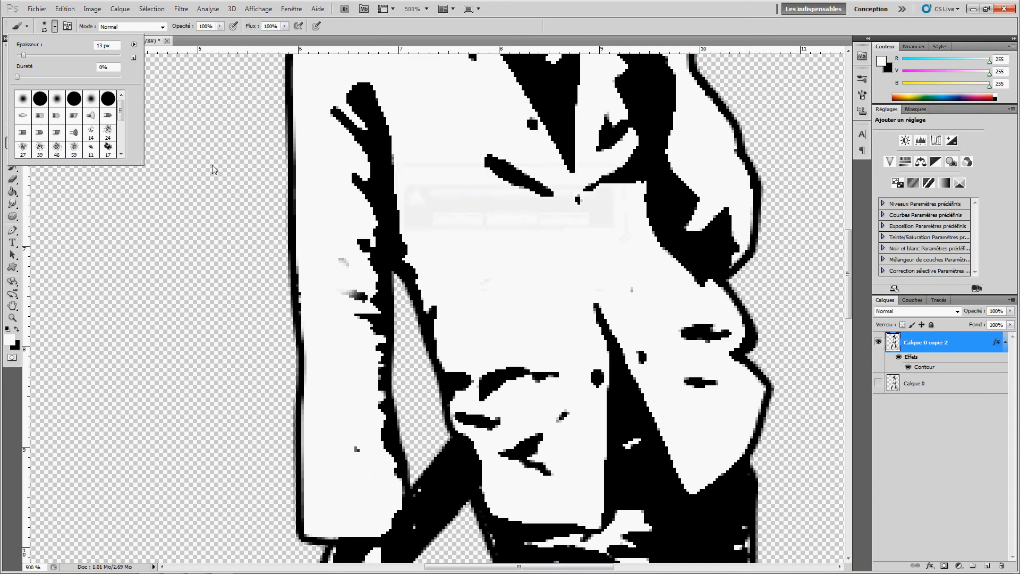
pyautogui.click(107, 99)
pyautogui.moveTo(336, 265); pyautogui.dragTo(351, 305)
pyautogui.click(348, 455)
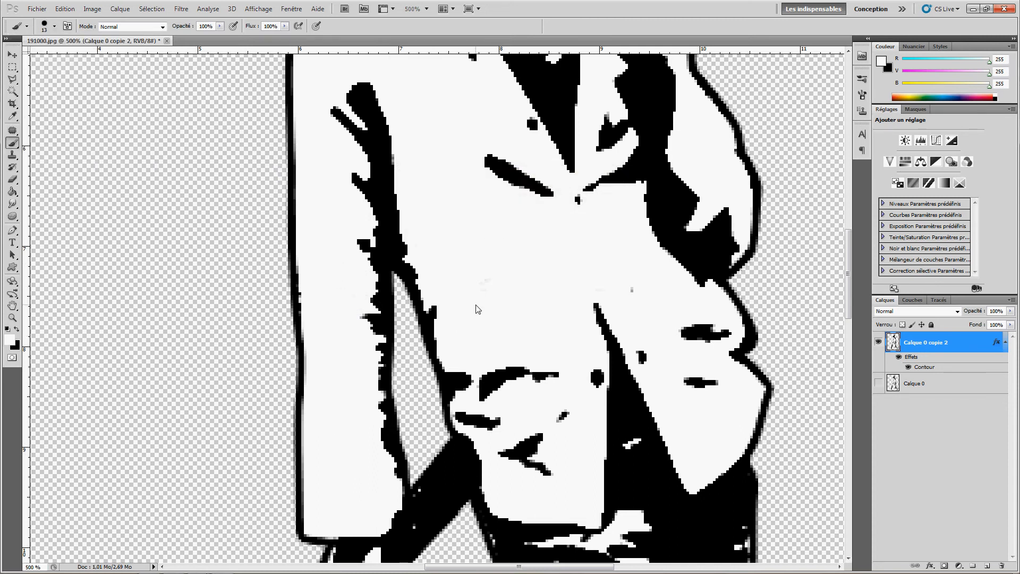
# Examine the jacket, shoulders, head and whole figure for stray marks that still need retouching.
pyautogui.moveTo(476, 306); pyautogui.dragTo(464, 324)
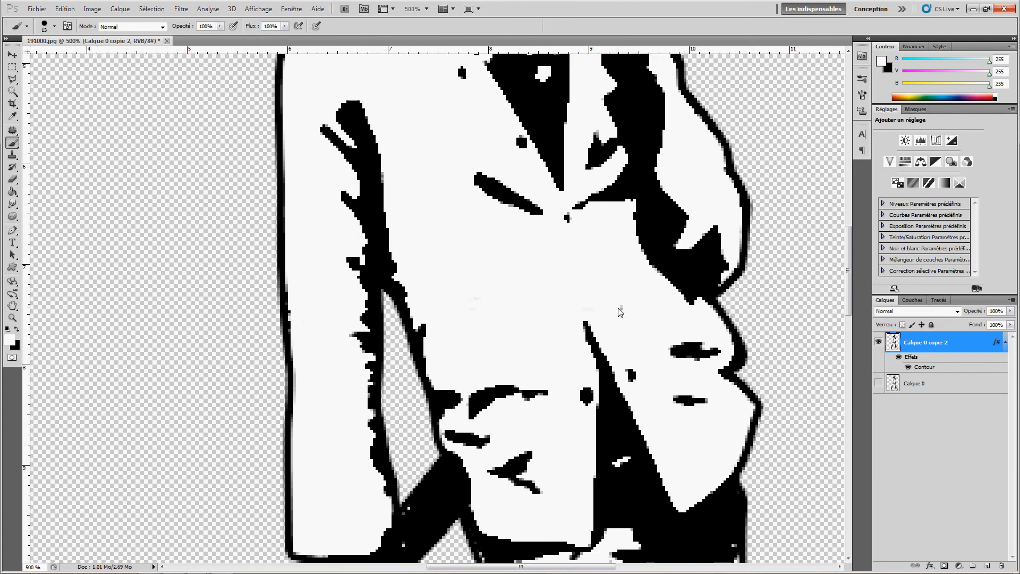
pyautogui.moveTo(626, 326); pyautogui.dragTo(646, 528)
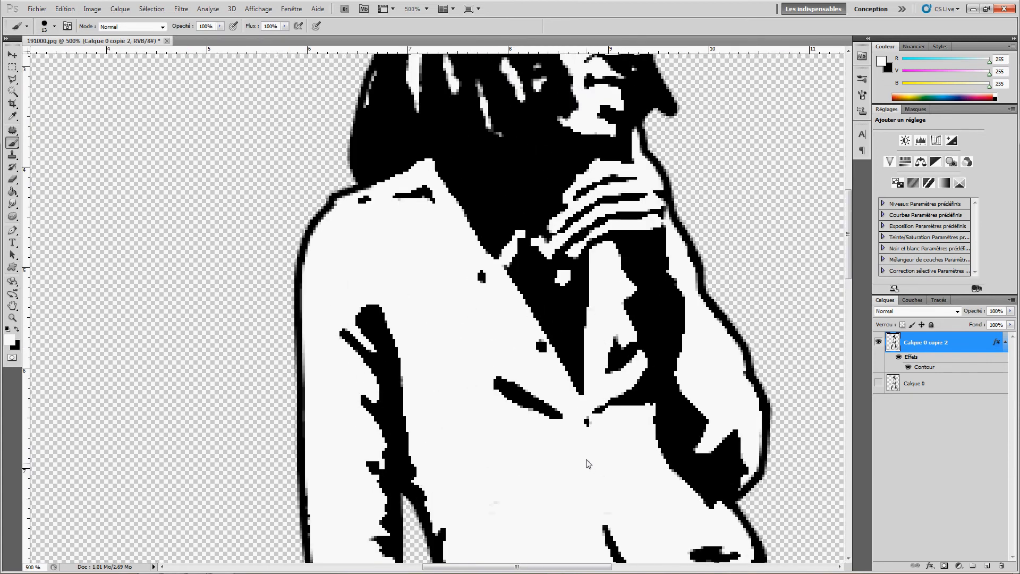
pyautogui.moveTo(392, 289); pyautogui.dragTo(435, 351)
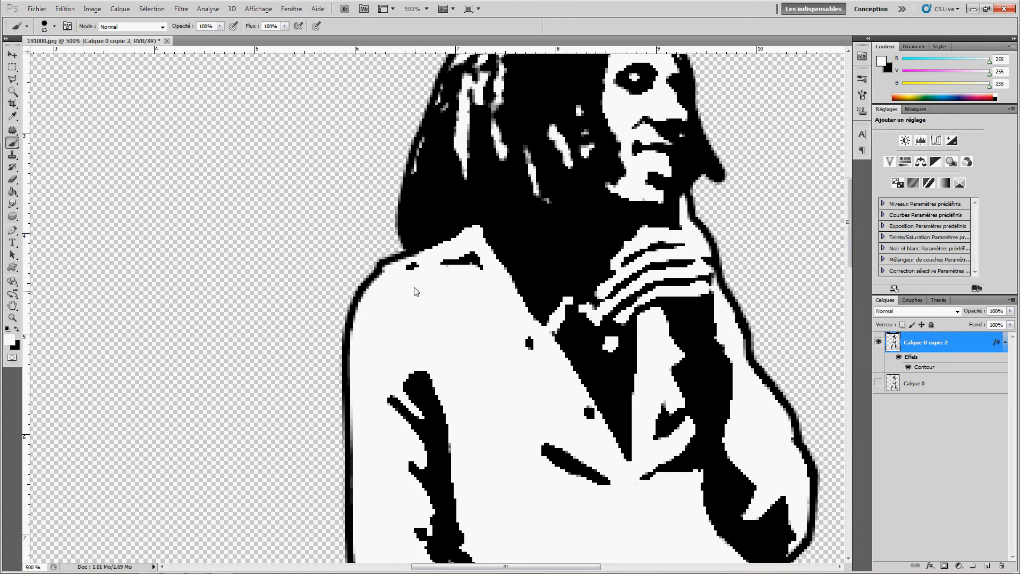
pyautogui.moveTo(635, 404); pyautogui.dragTo(543, 472)
pyautogui.hotkey('ctrl', '-')
pyautogui.hotkey('ctrl', '-')
pyautogui.hotkey('ctrl', '-')
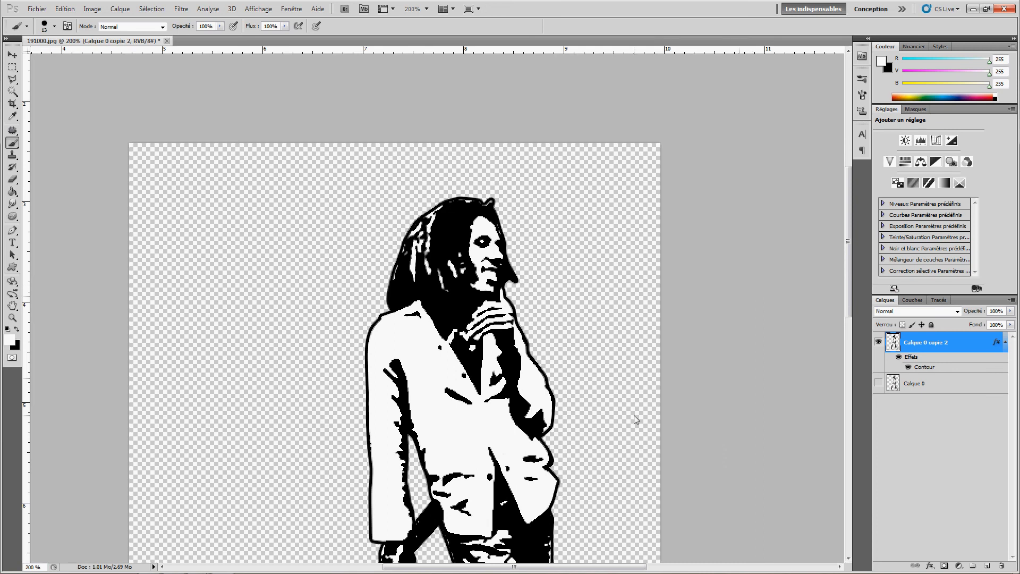
pyautogui.moveTo(636, 417); pyautogui.dragTo(661, 289)
pyautogui.moveTo(628, 347); pyautogui.dragTo(633, 316)
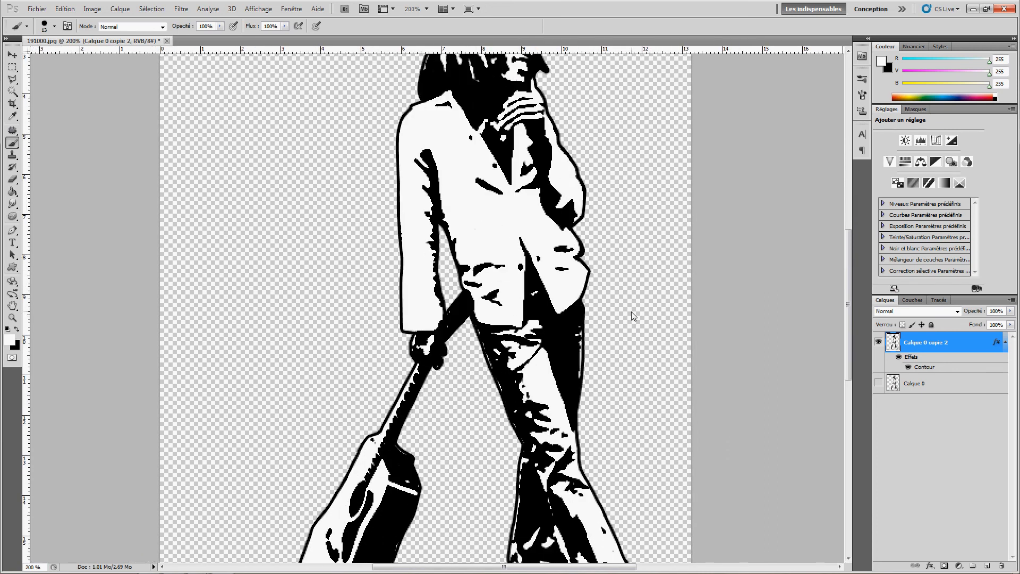
# Switch the painting colour to black and fill in the white patches on the hand holding the guitar neck.
pyautogui.hotkey('ctrl', '+')
pyautogui.hotkey('ctrl', '+')
pyautogui.hotkey('ctrl', '+')
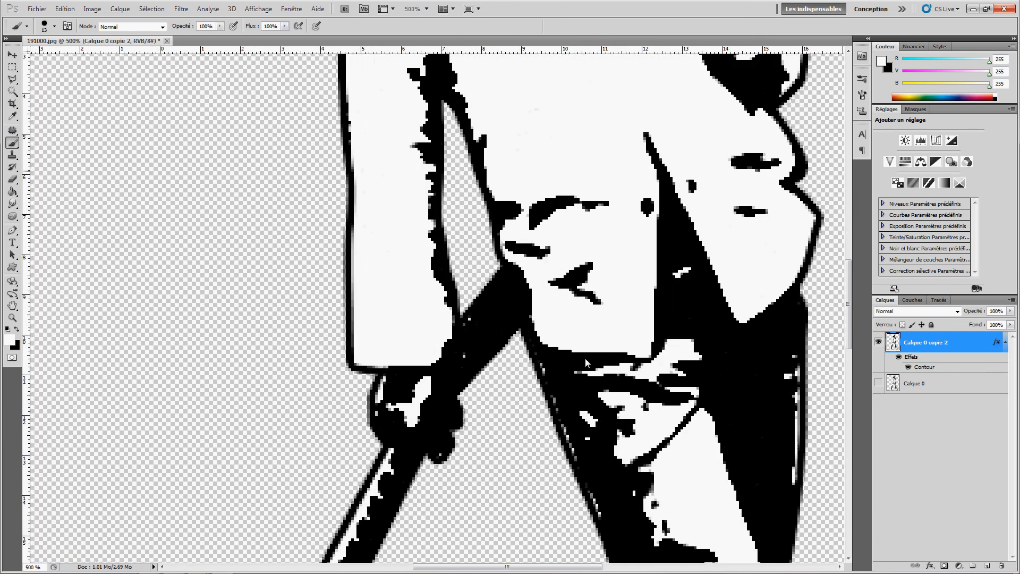
pyautogui.click(474, 334)
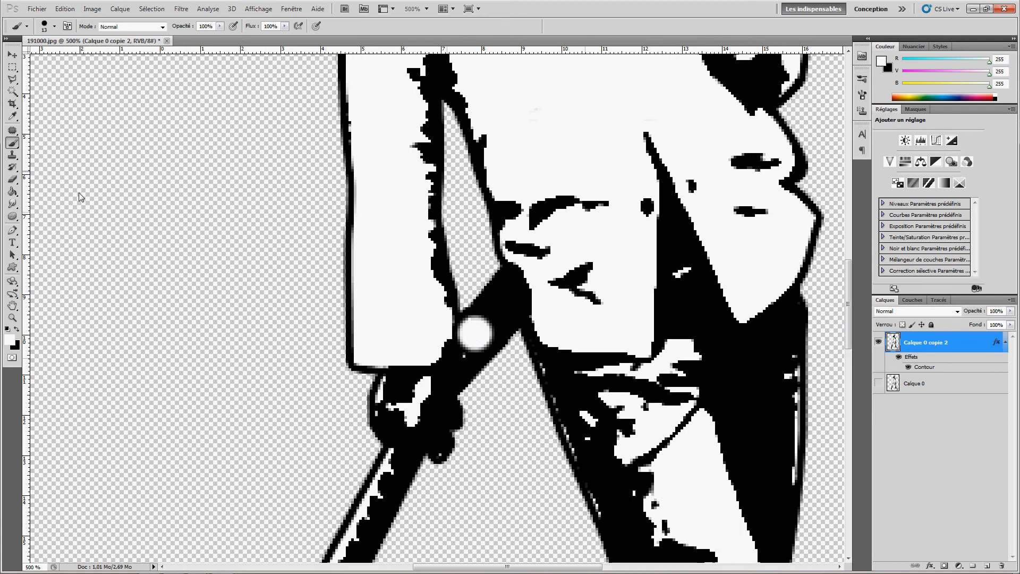
pyautogui.hotkey('ctrl', 'z')
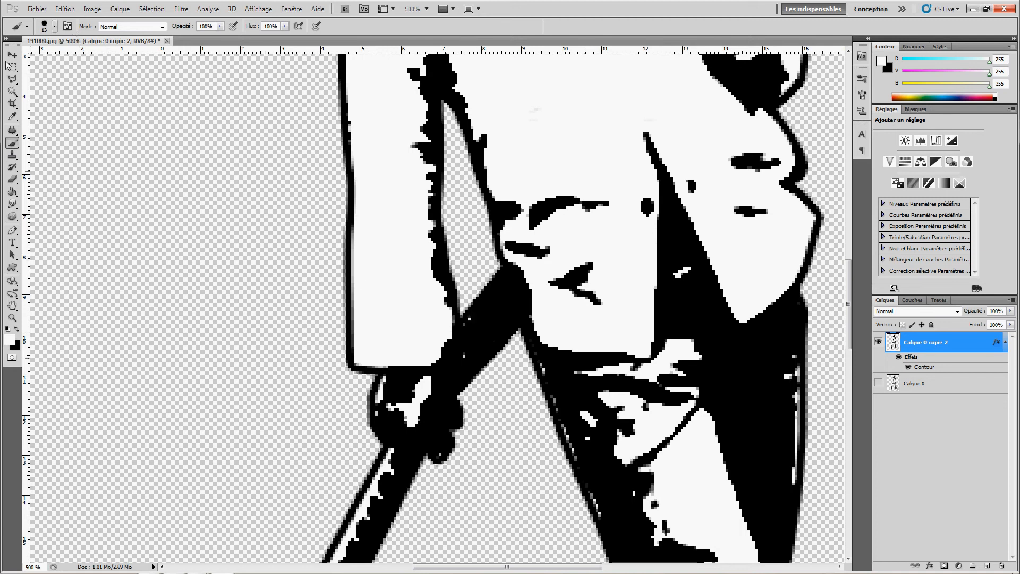
pyautogui.click(16, 331)
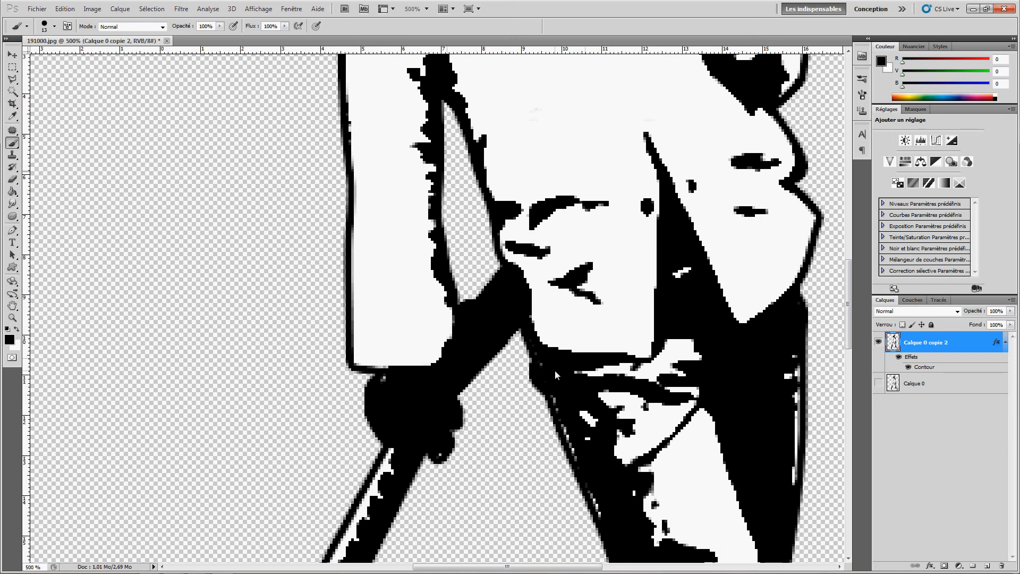
# Reduce the brush size to 7 px and paint black over the white flecks along the outer edge of the trouser leg nearest the guitar.
pyautogui.click(54, 26)
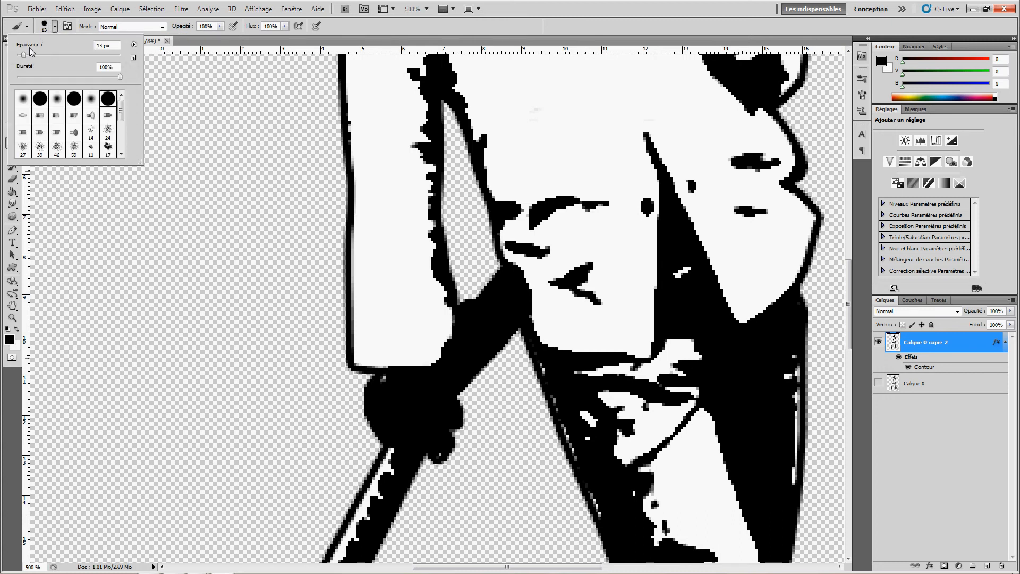
pyautogui.moveTo(19, 54); pyautogui.dragTo(20, 55)
pyautogui.click(544, 376)
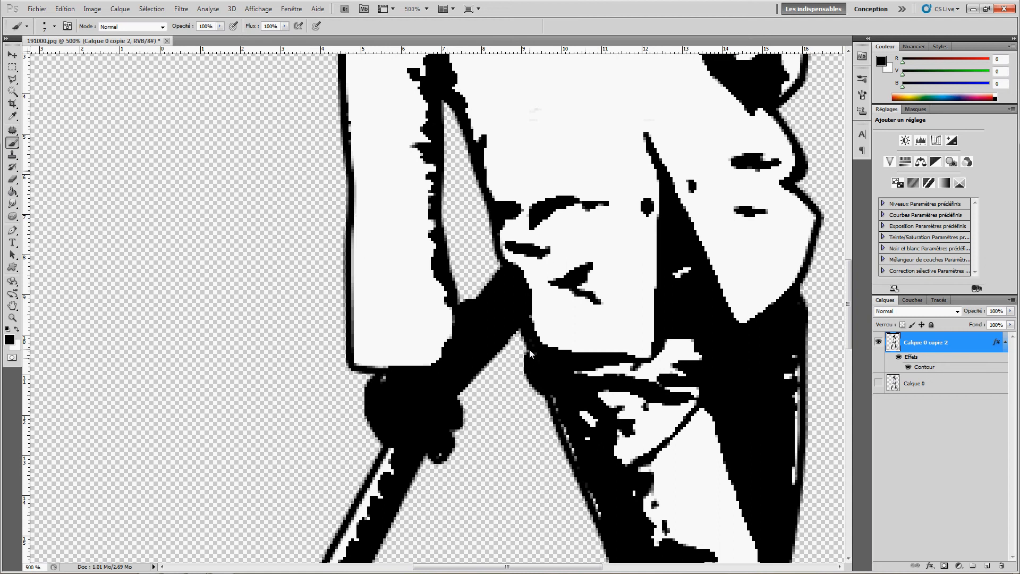
pyautogui.hotkey('ctrl', 'z')
pyautogui.moveTo(538, 424); pyautogui.dragTo(401, 267)
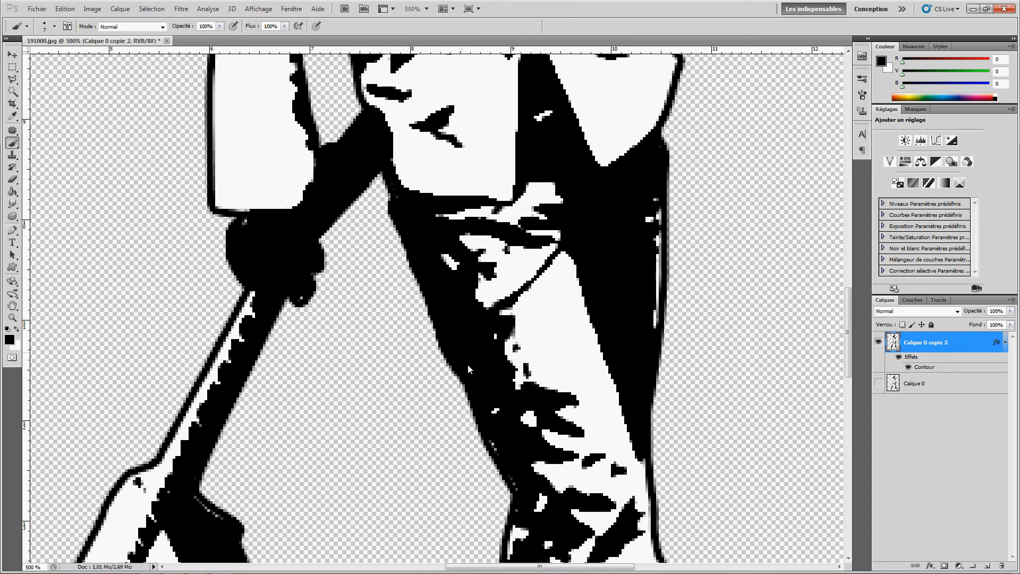
pyautogui.click(495, 411)
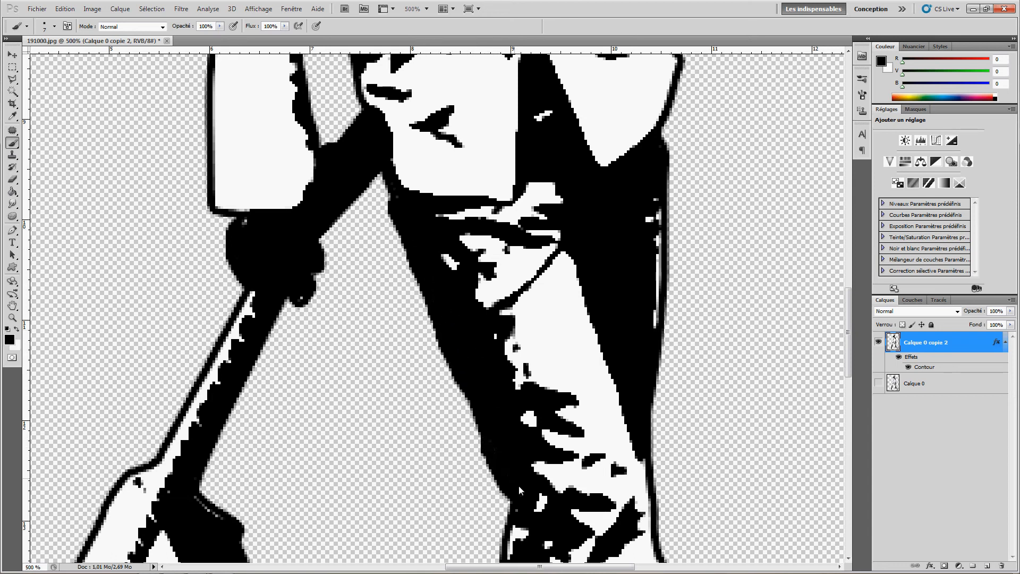
# Begin saving the finished figure under a new file on the desktop (Bureau) with JPEG as the format.
pyautogui.hotkey('ctrl', '-')
pyautogui.hotkey('ctrl', '-')
pyautogui.hotkey('ctrl', '-')
pyautogui.hotkey('ctrl', '-')
pyautogui.hotkey('ctrl', '-')
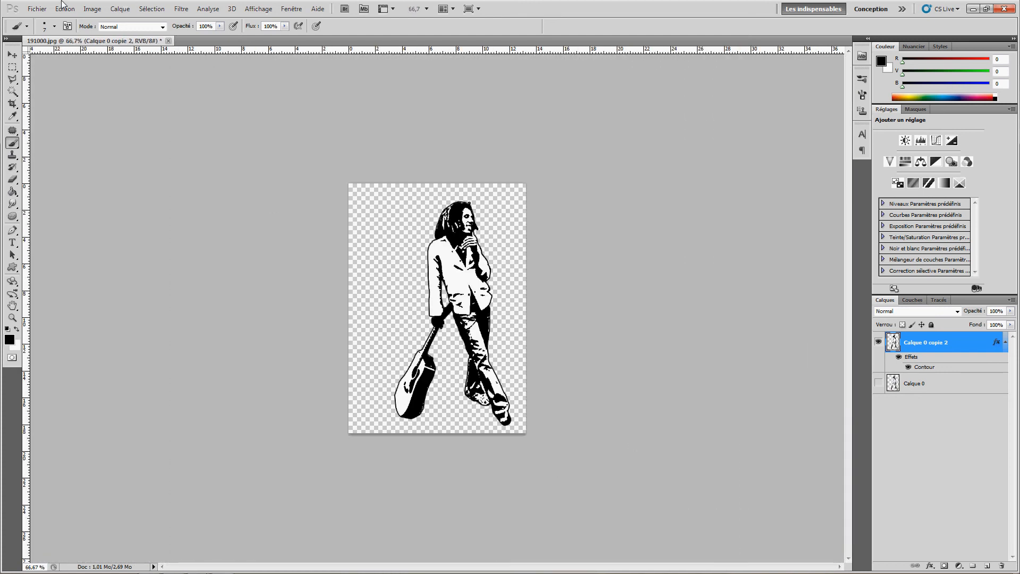
pyautogui.click(37, 8)
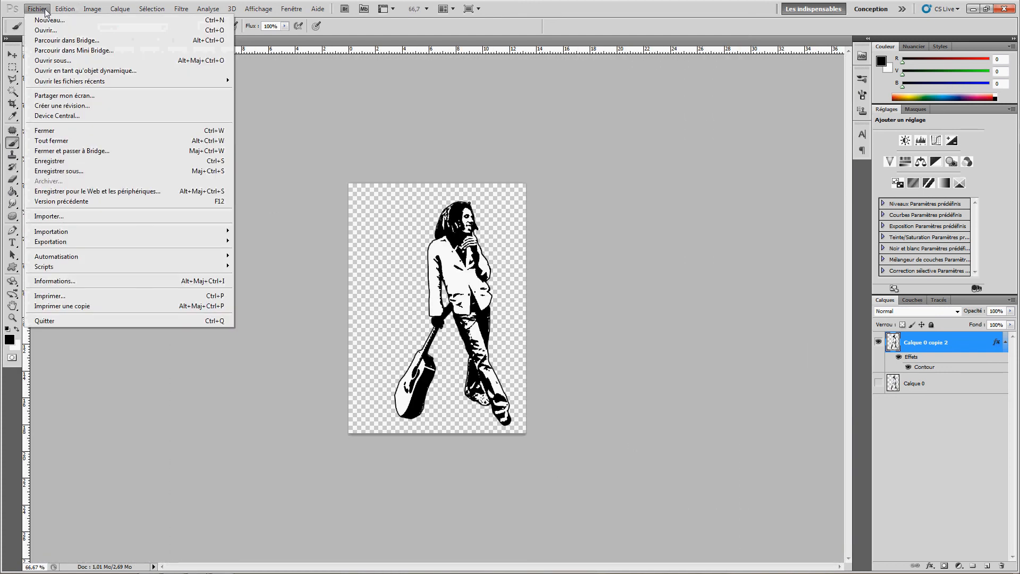
pyautogui.click(82, 171)
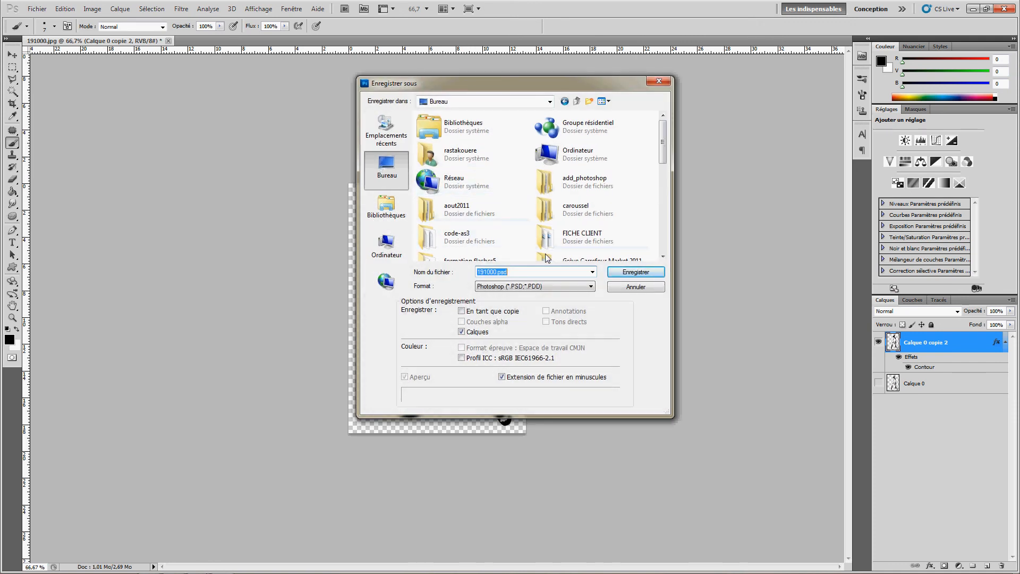
pyautogui.click(558, 285)
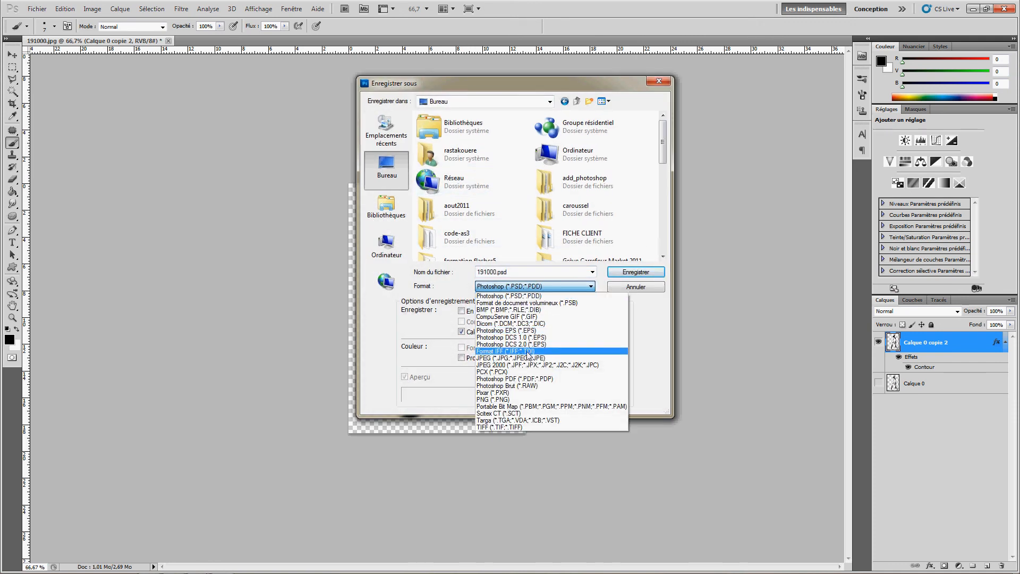
pyautogui.click(529, 357)
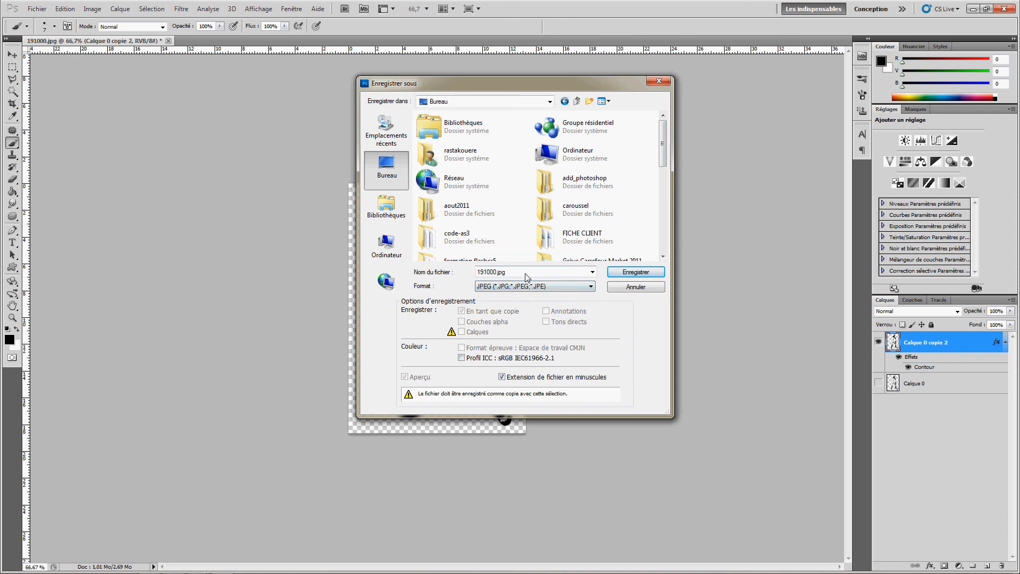
# Decline replacing 191000.jpg and save the JPEG under the name bob.
pyautogui.click(620, 274)
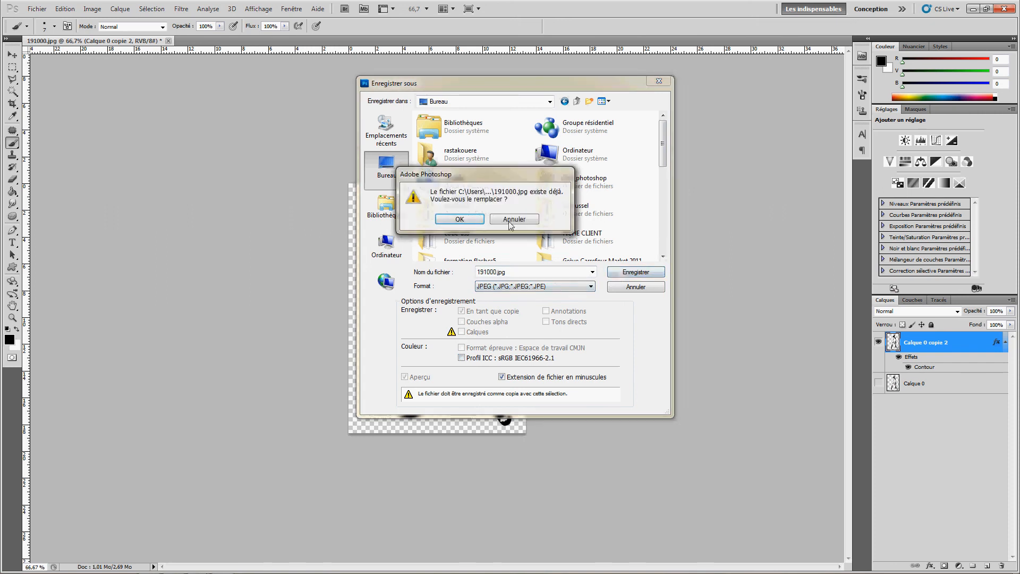
pyautogui.click(502, 220)
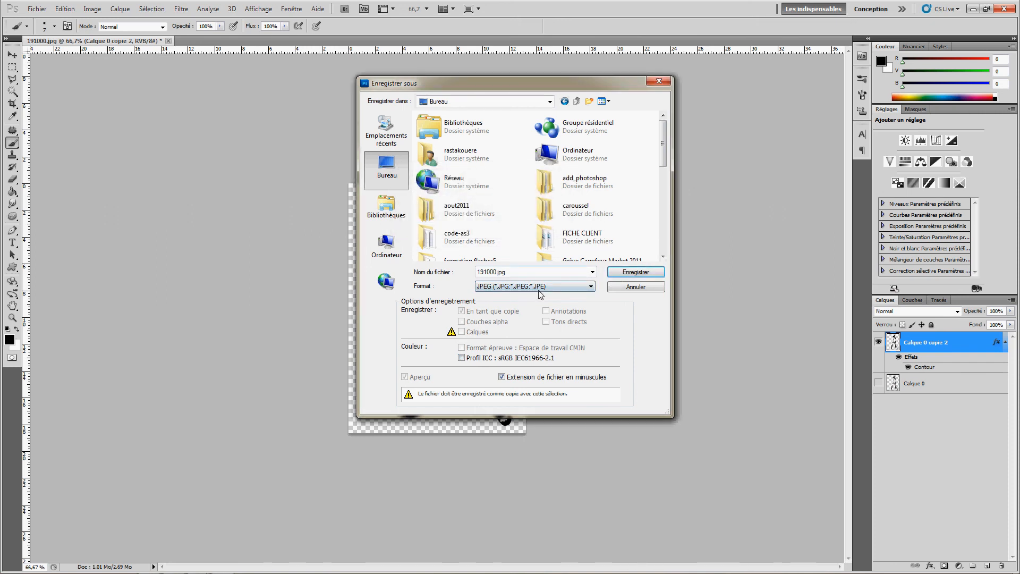
pyautogui.press('BackSpace')
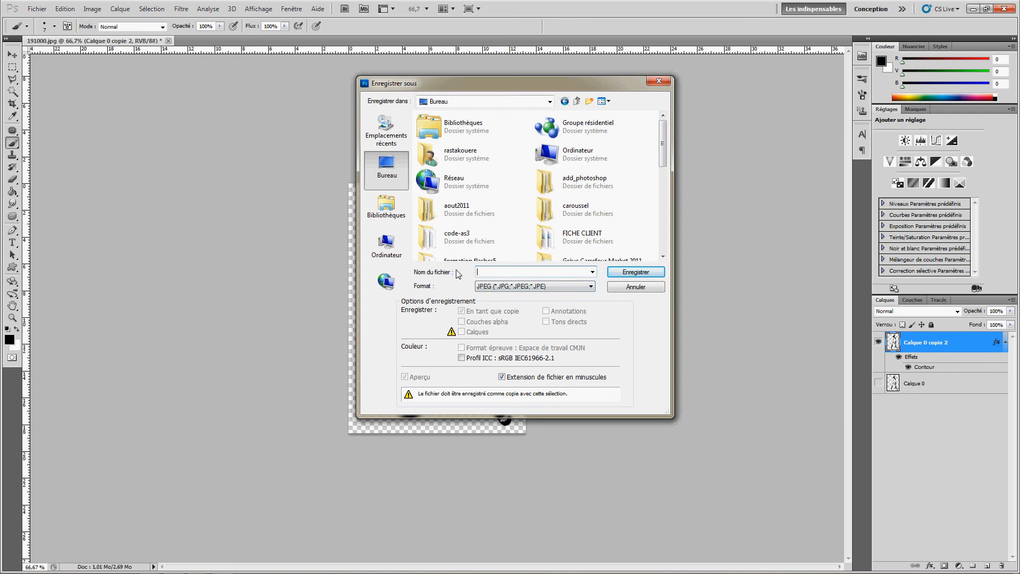
pyautogui.write('bob')
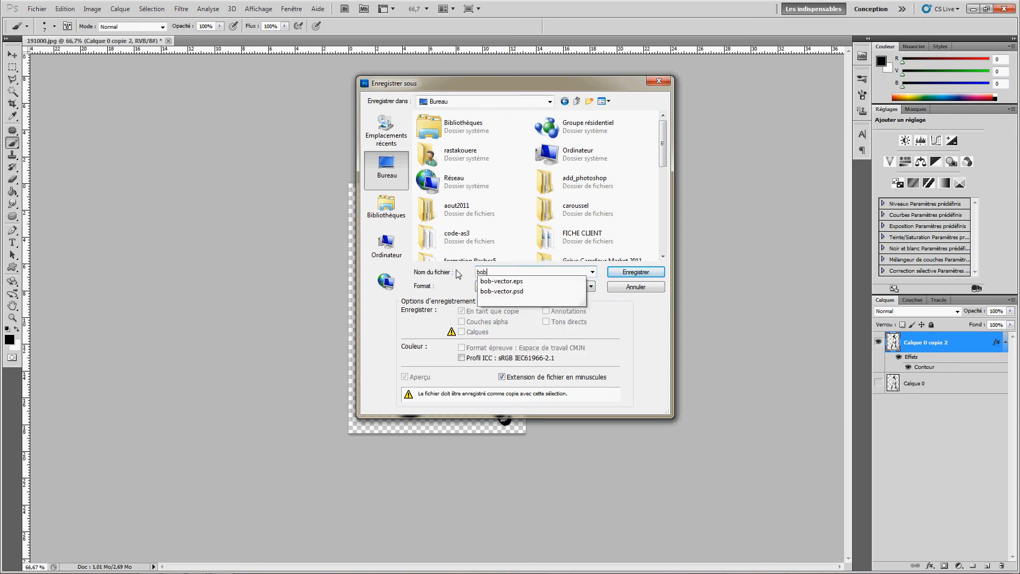
pyautogui.press('Return')
# Switch to Adobe Illustrator and open bob.jpg from the desktop (Bureau).
pyautogui.click(265, 163)
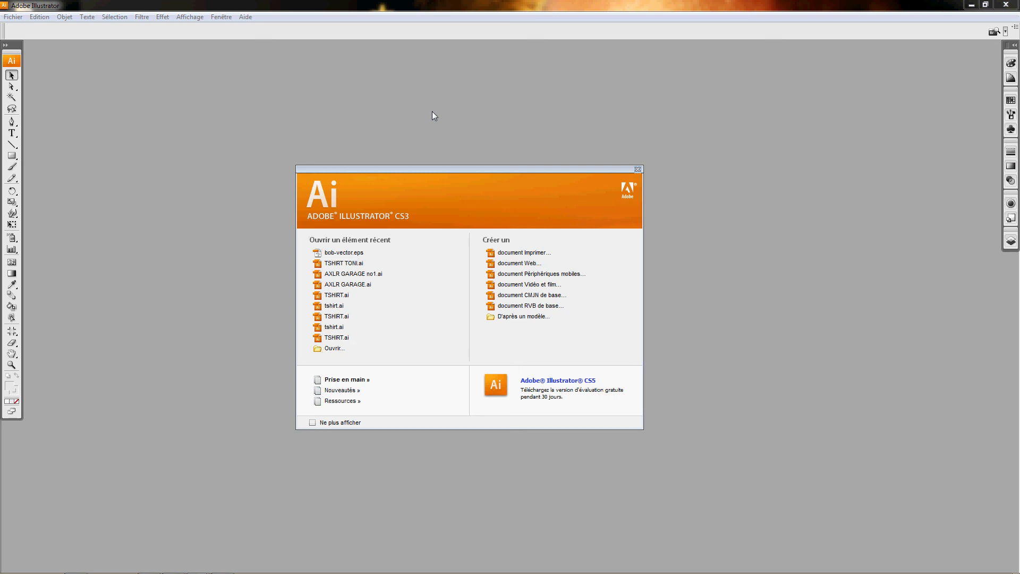
pyautogui.click(20, 18)
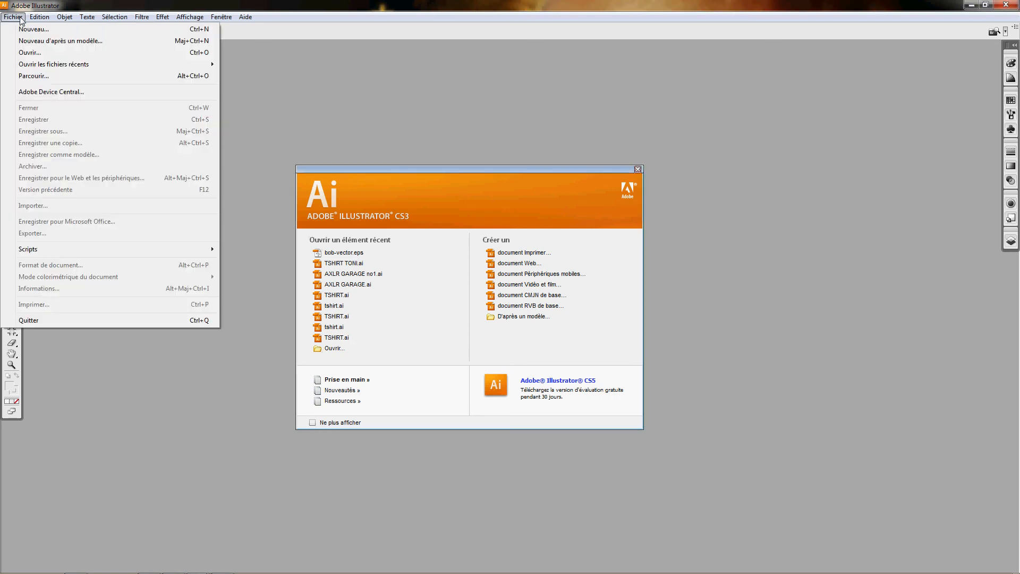
pyautogui.click(34, 51)
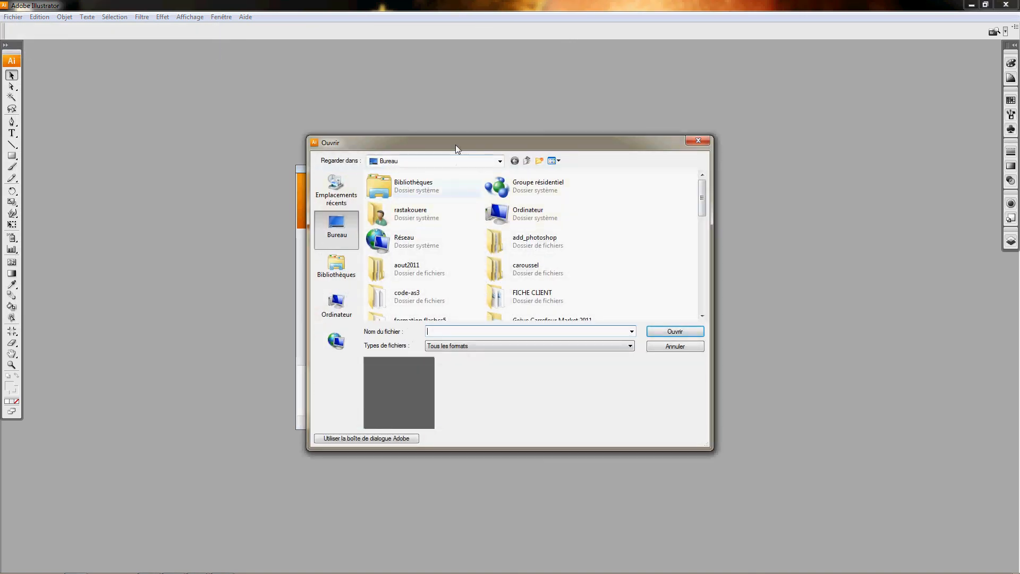
pyautogui.moveTo(454, 145); pyautogui.dragTo(487, 89)
pyautogui.moveTo(735, 142); pyautogui.dragTo(737, 238)
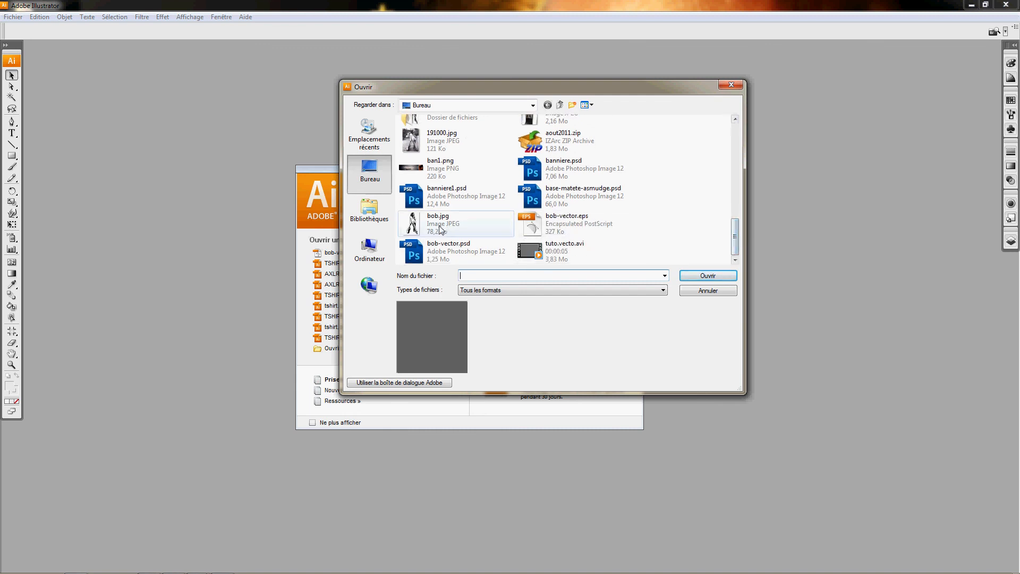
pyautogui.click(418, 229)
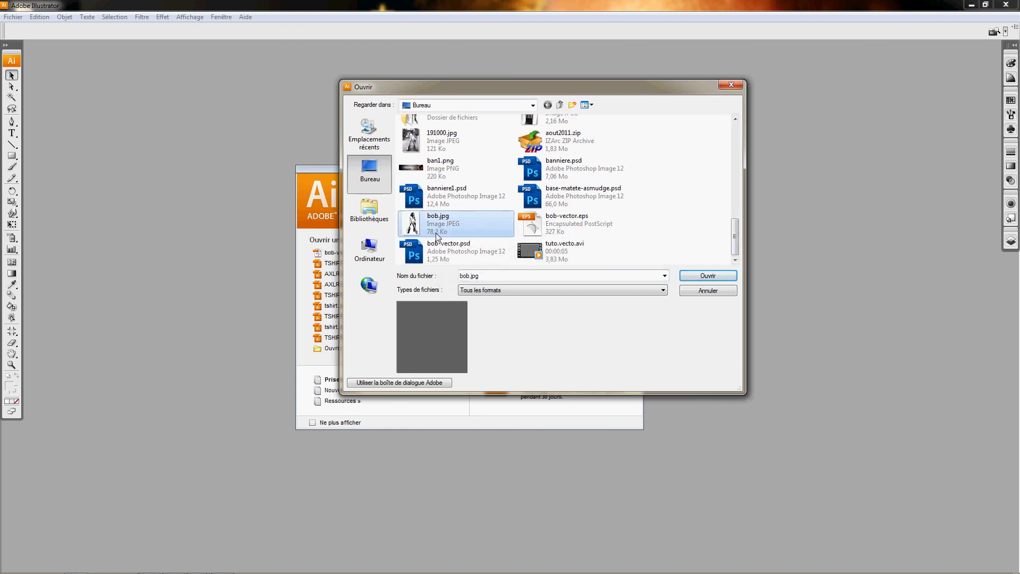
pyautogui.doubleClick(414, 230)
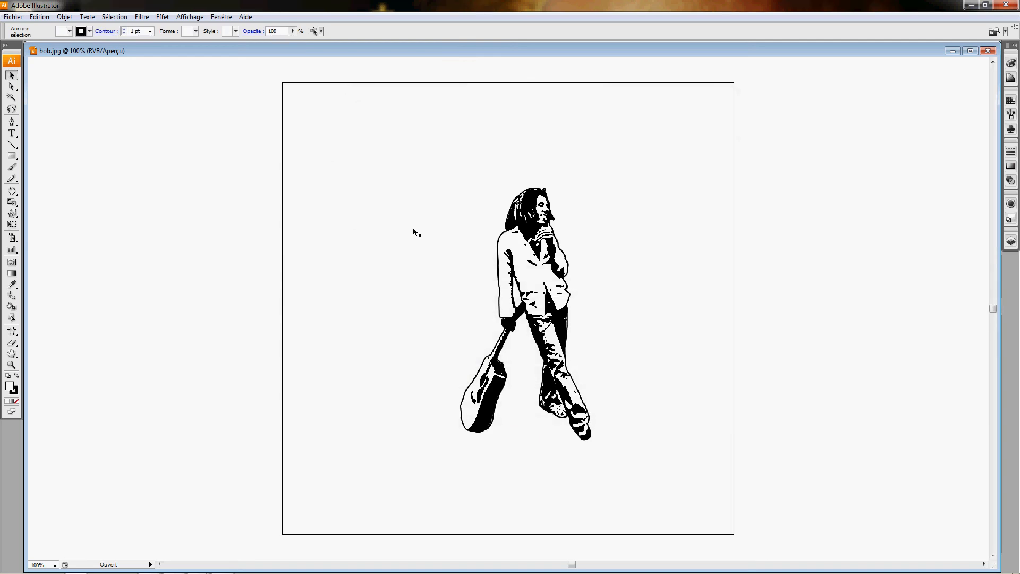
# Move the image to about X 16.5 cm, Y 14.4 cm and vectorise it with Vectorisation dynamique, Créer et décomposer.
pyautogui.click(519, 246)
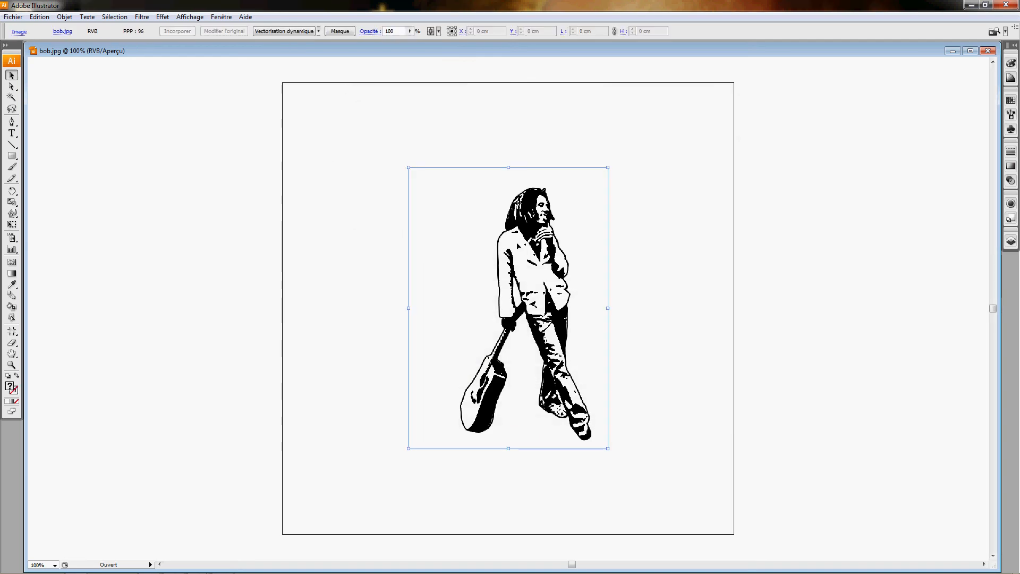
pyautogui.moveTo(519, 234); pyautogui.dragTo(549, 244)
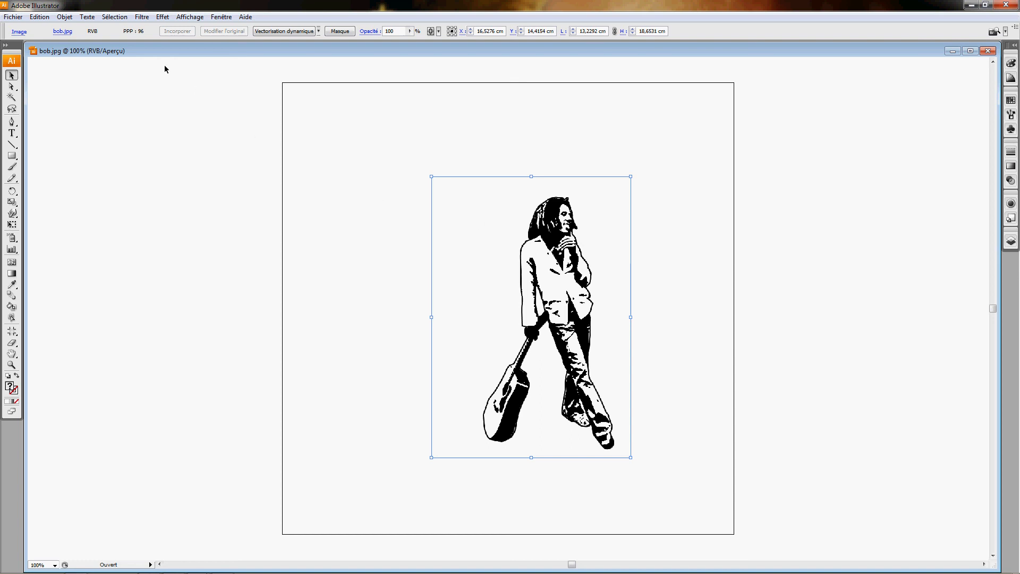
pyautogui.click(63, 18)
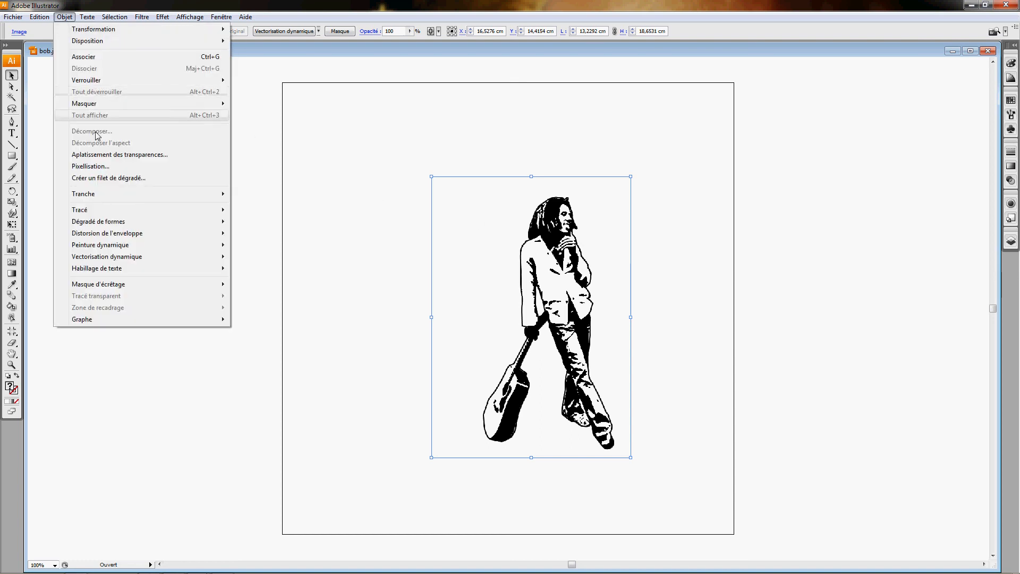
pyautogui.moveTo(126, 260)
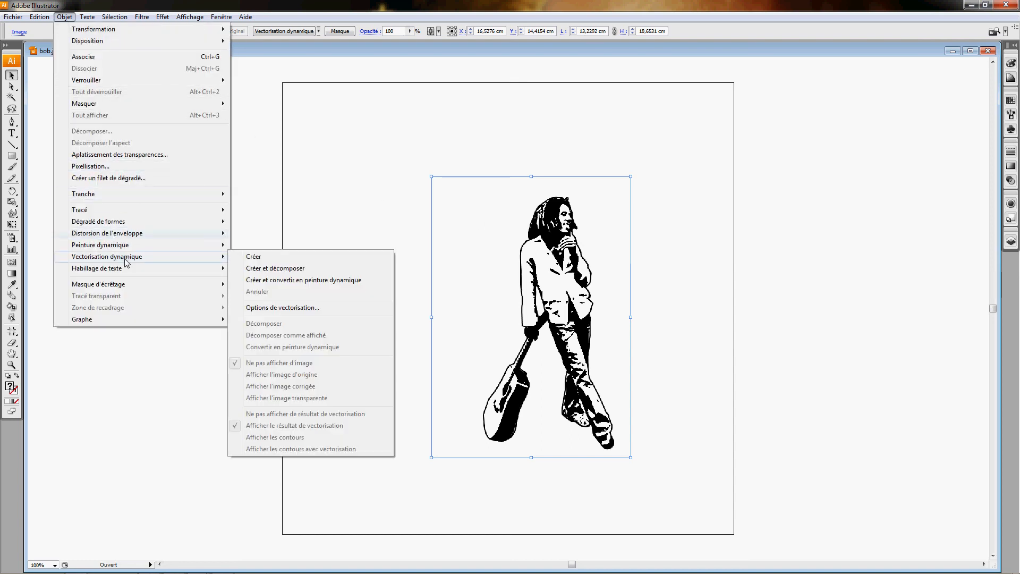
pyautogui.click(270, 268)
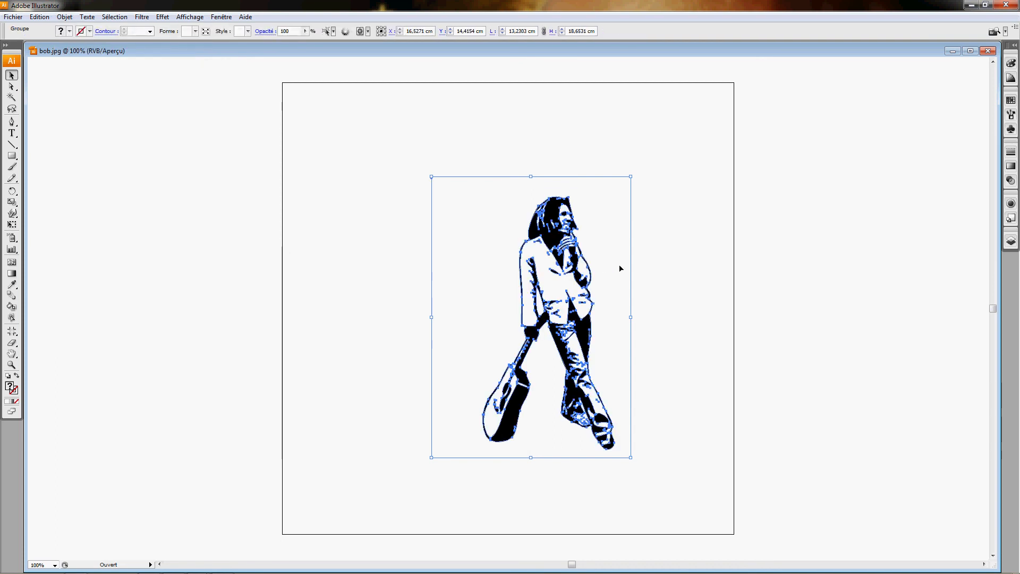